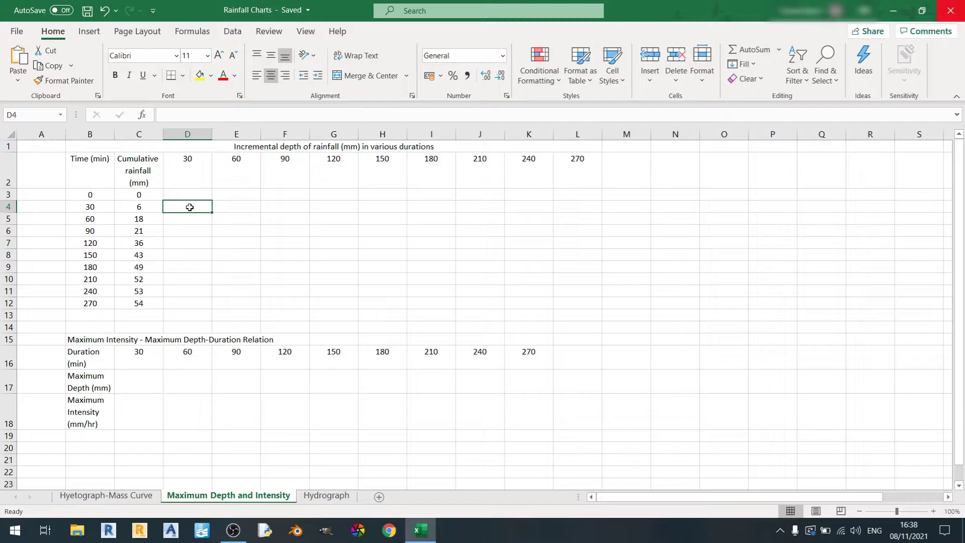
Step: Enter =C4-C3 in D4 and fill it down to D12, giving 6, 12, 3, 15, 7, 6, 3, 1, 1
text(=)
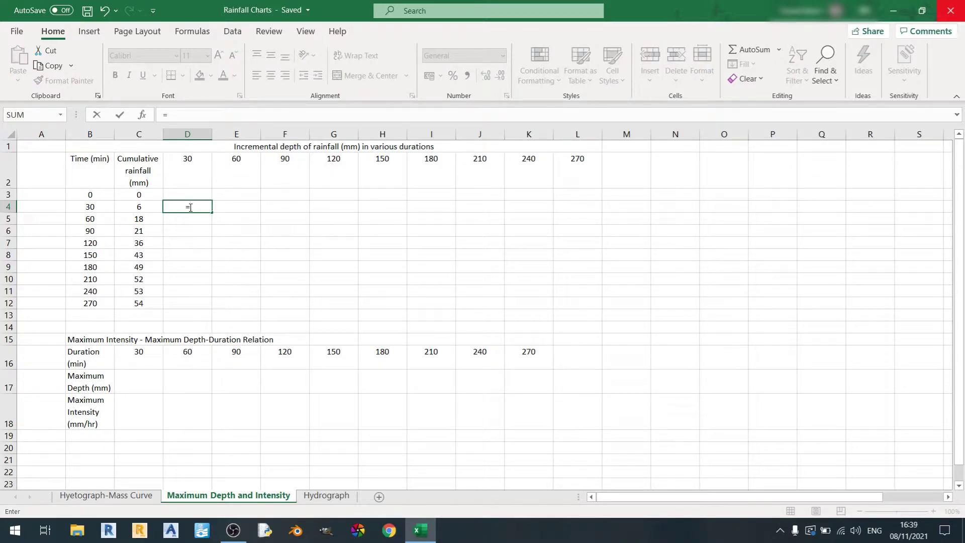
key(Left)
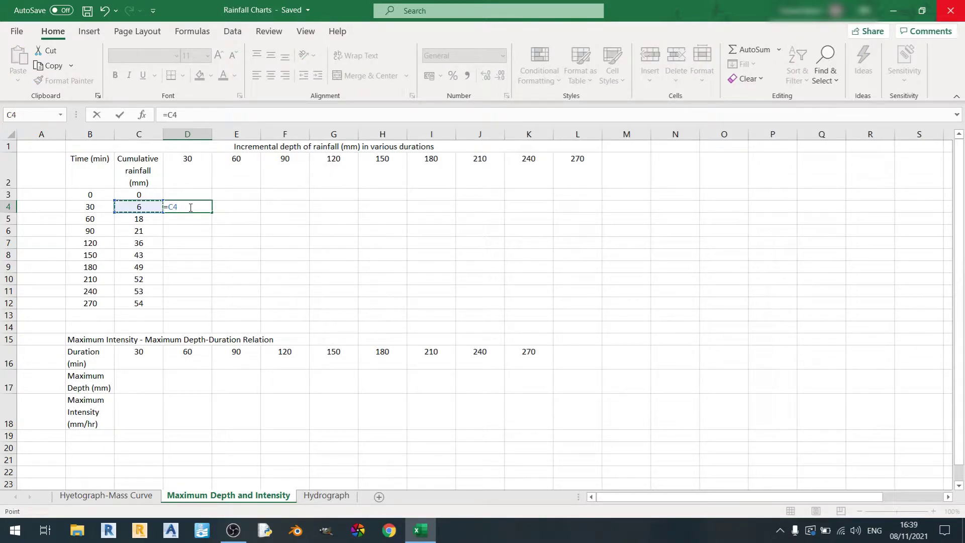
text(-)
key(Left)
key(Up)
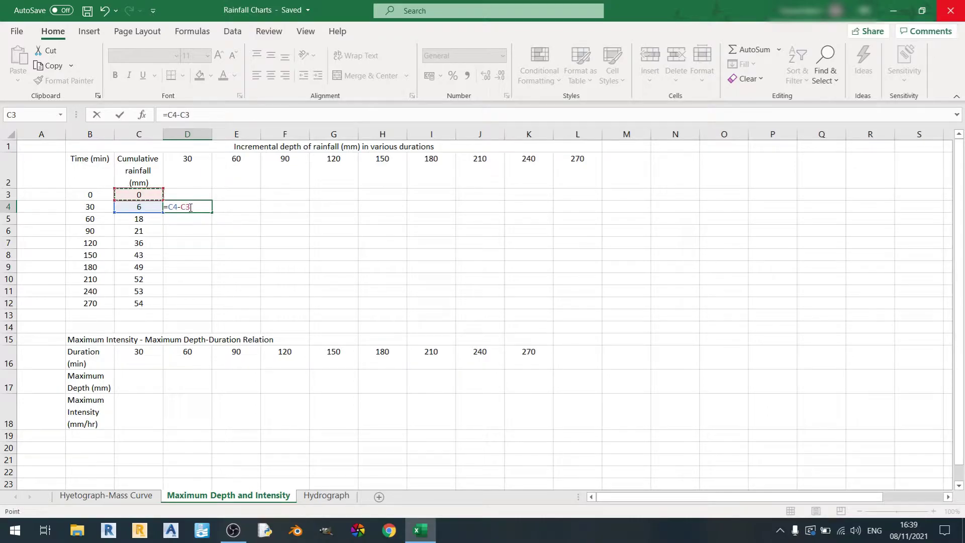
key(Return)
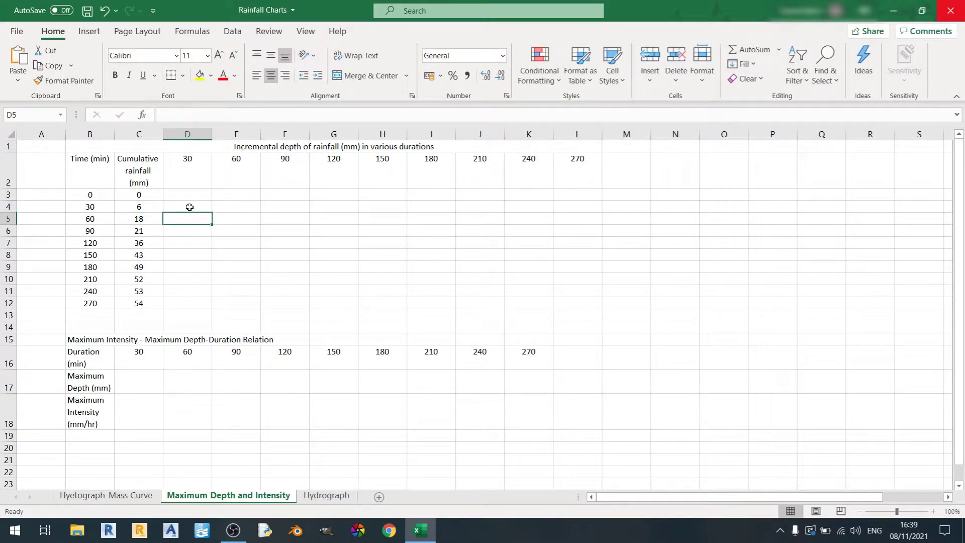
click(201, 207)
drag(212, 212, 222, 310)
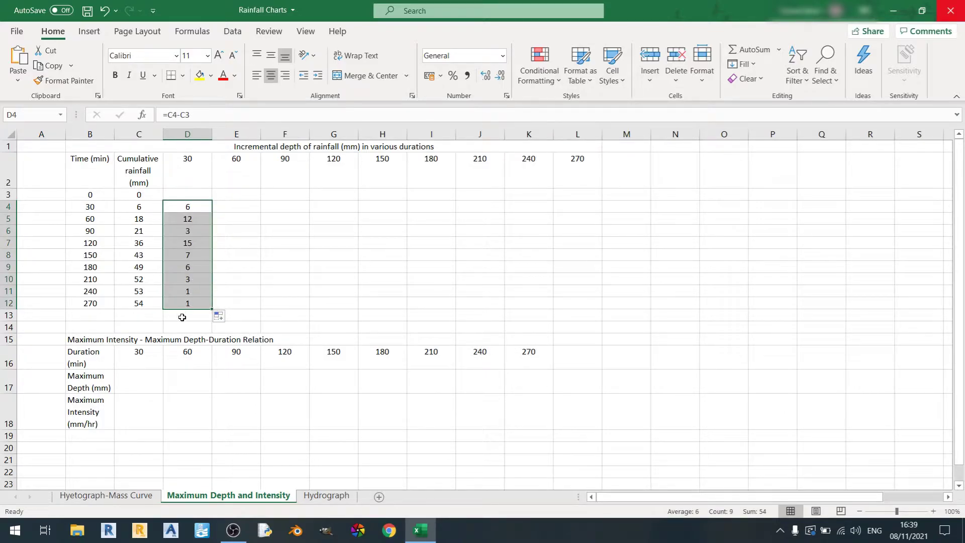
click(239, 218)
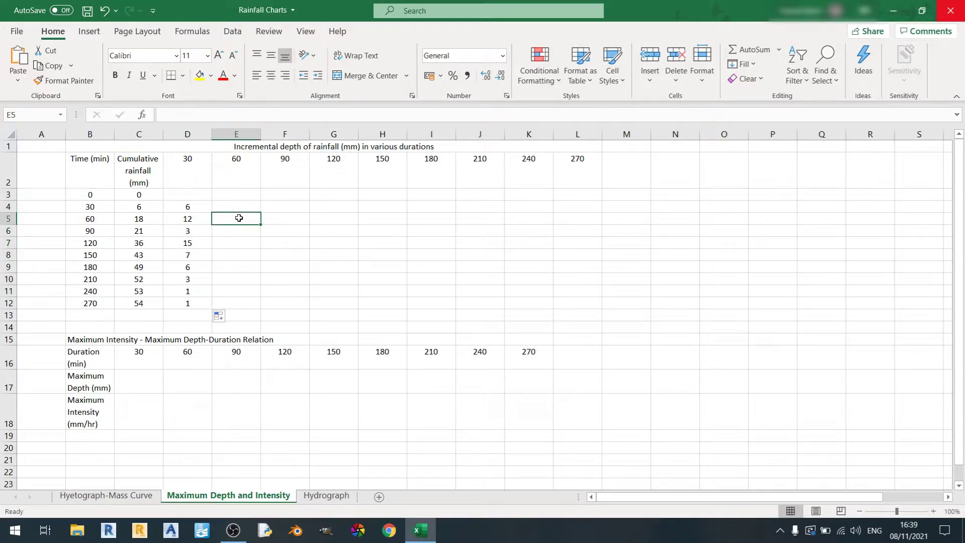
Step: Enter the 60-minute sum =SUM(D4:D5) in E5 and fill it down to row 12
text(=)
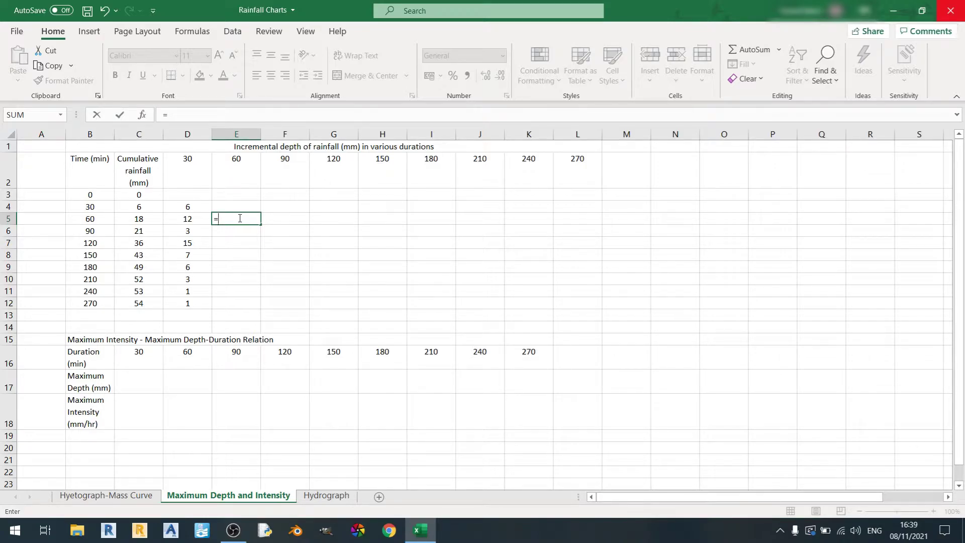
text(SUM()
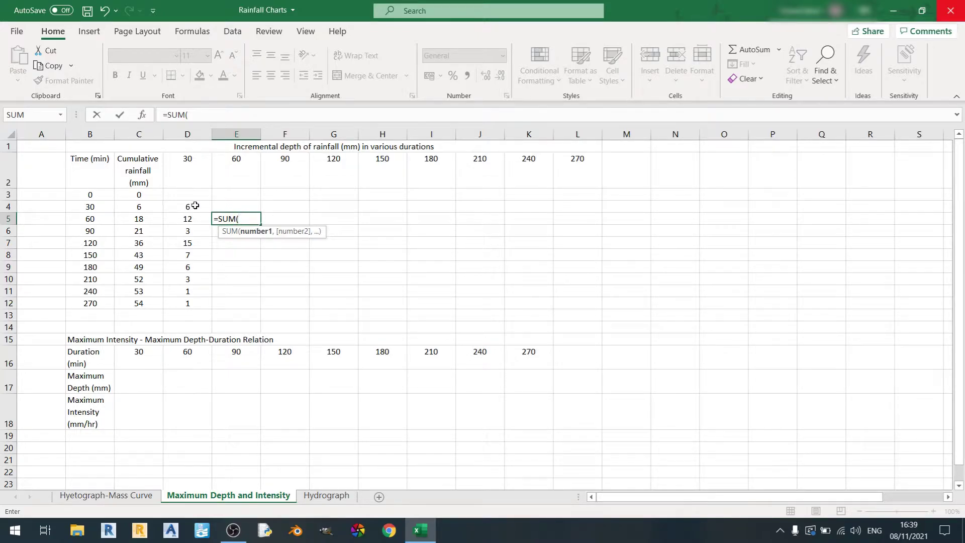
drag(191, 206, 190, 217)
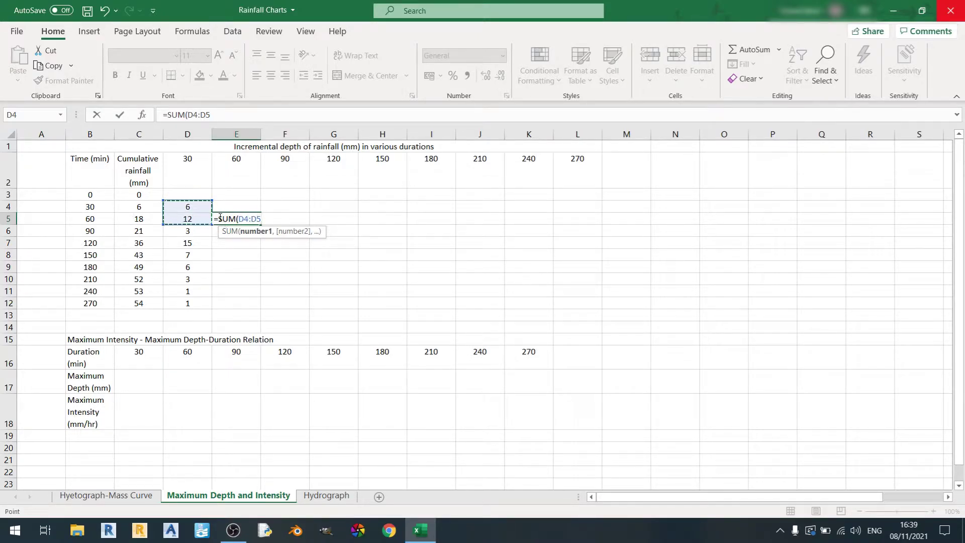
key(Return)
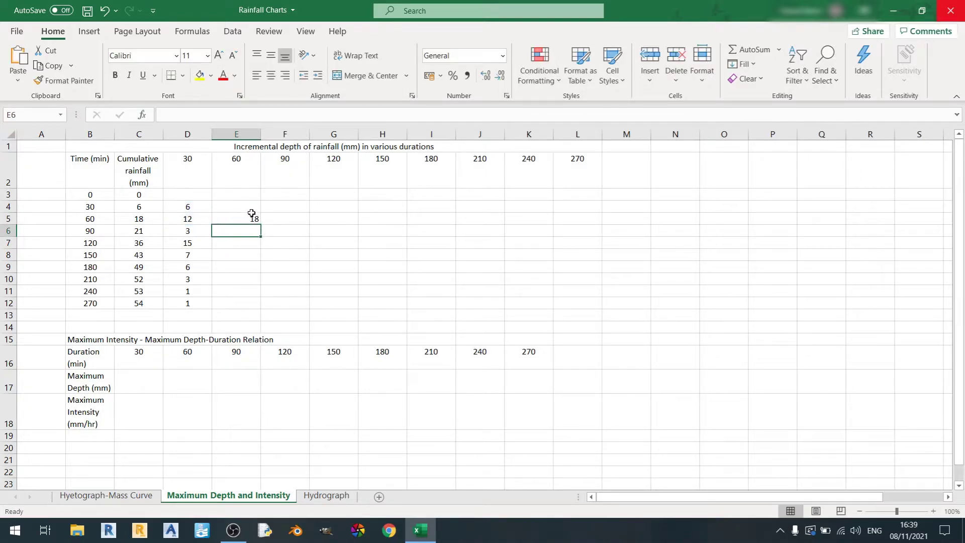
click(252, 214)
drag(261, 224, 260, 305)
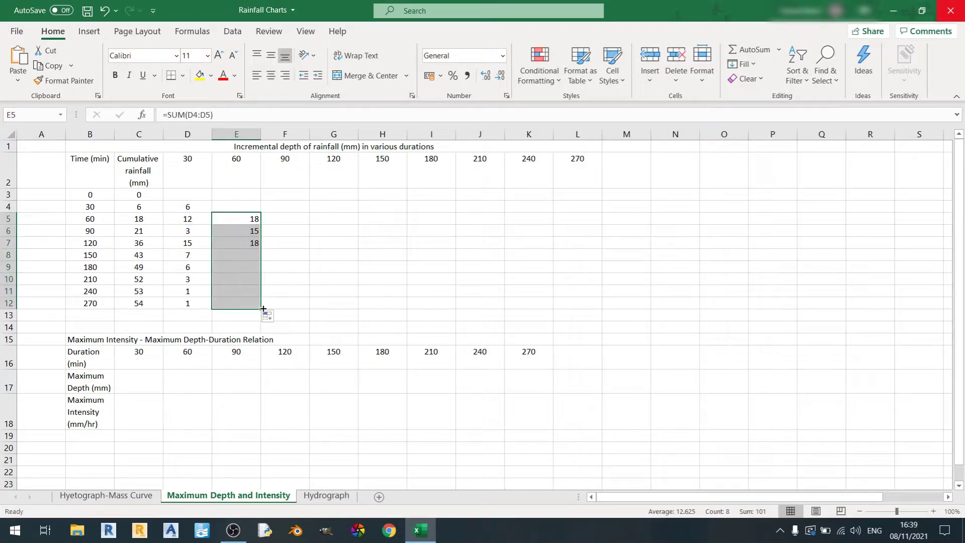
Step: Enter =SUM(D4:D6) in F6, fill it down, and begin the 120-minute sum in G7
click(284, 228)
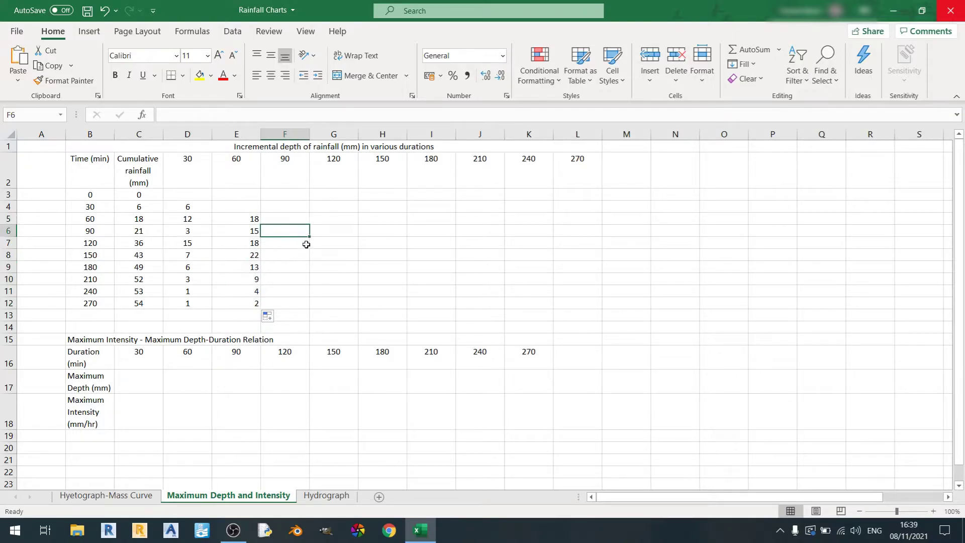
text(=)
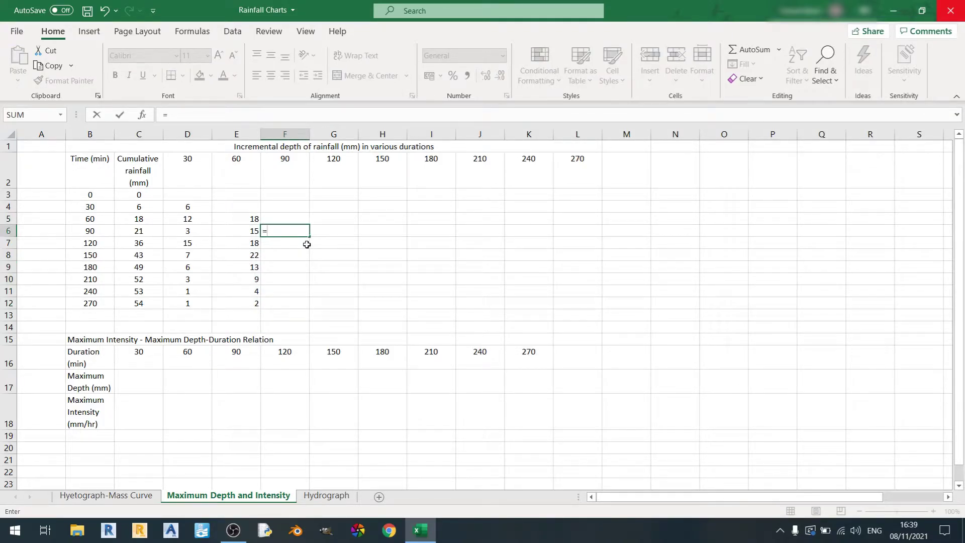
text(sum)
key(Tab)
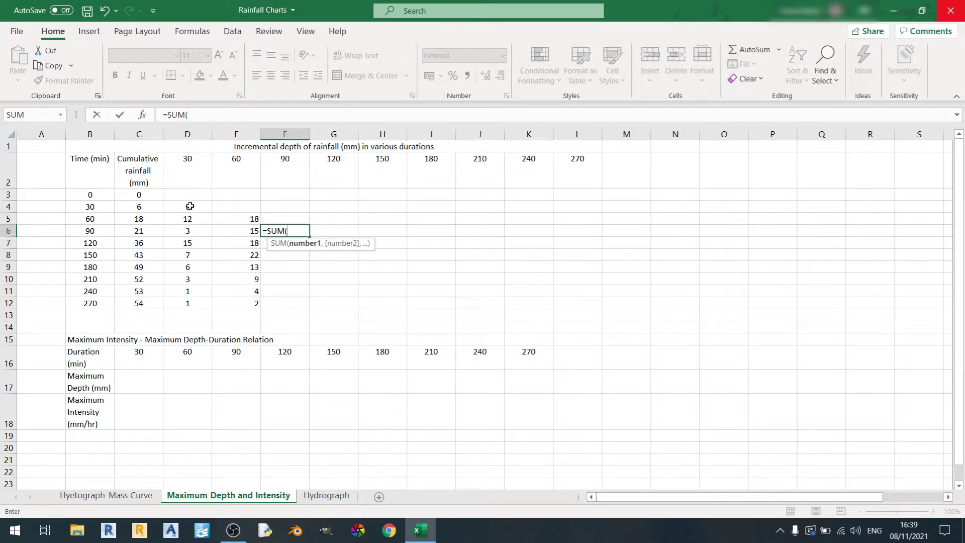
drag(193, 206, 192, 231)
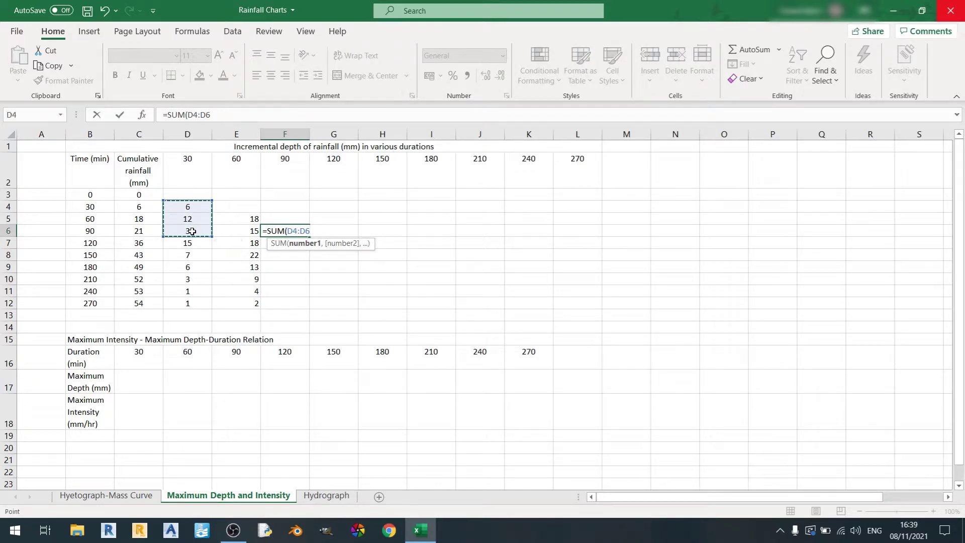
key(Return)
click(296, 230)
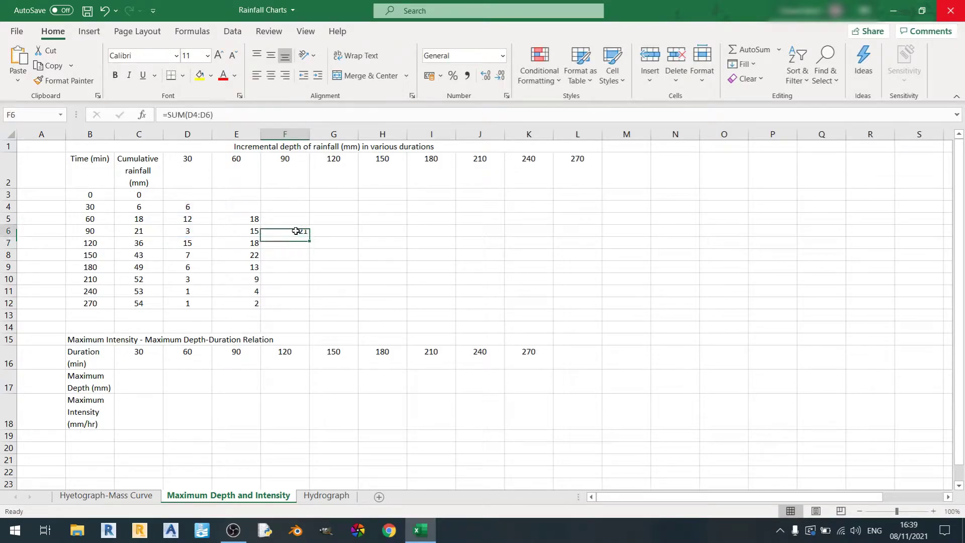
drag(309, 241, 306, 303)
click(341, 242)
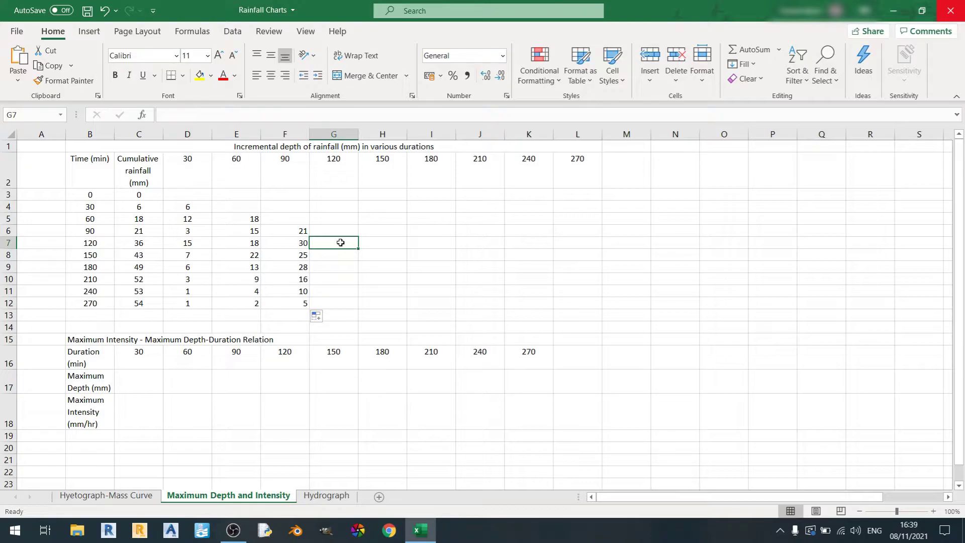
text(=SUM()
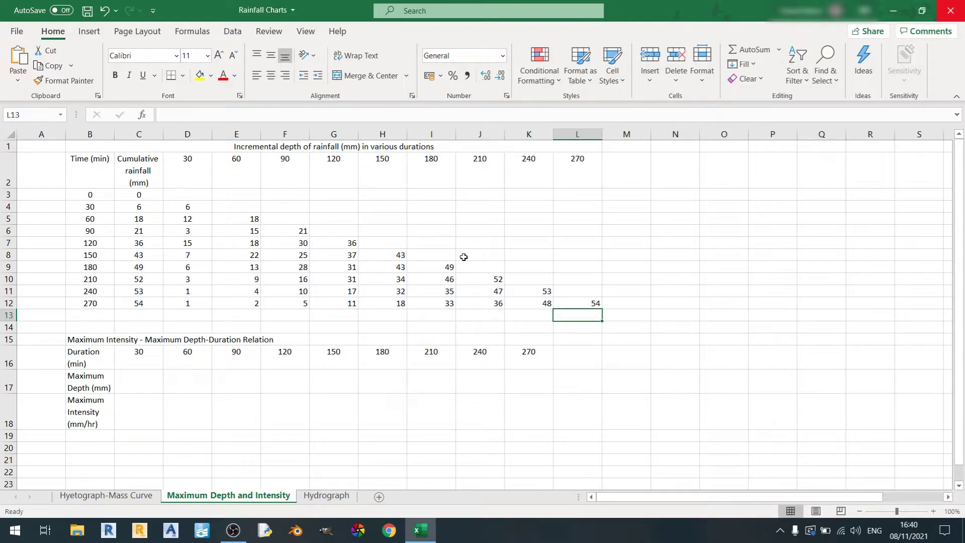
Step: Review the Maximum Depth and Maximum Intensity rows across the duration columns
click(107, 386)
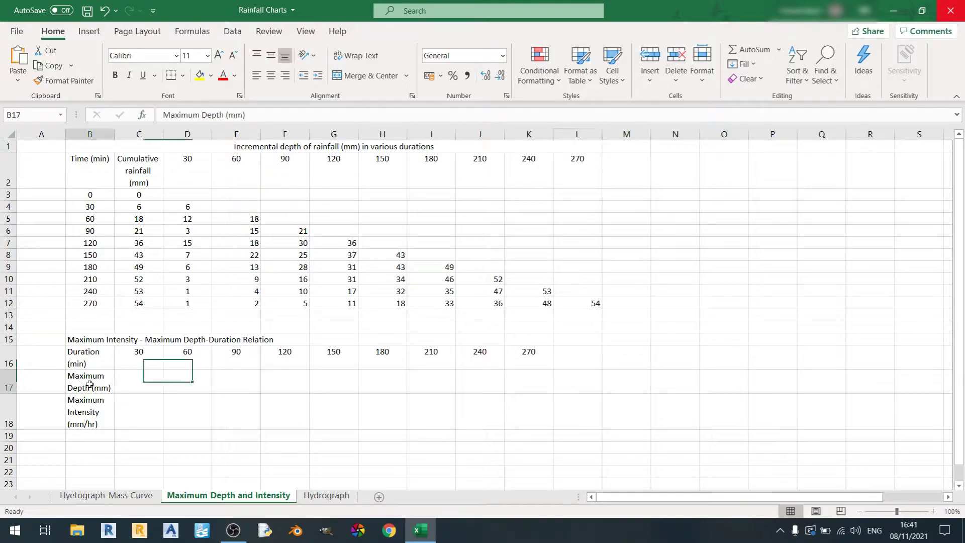
click(105, 420)
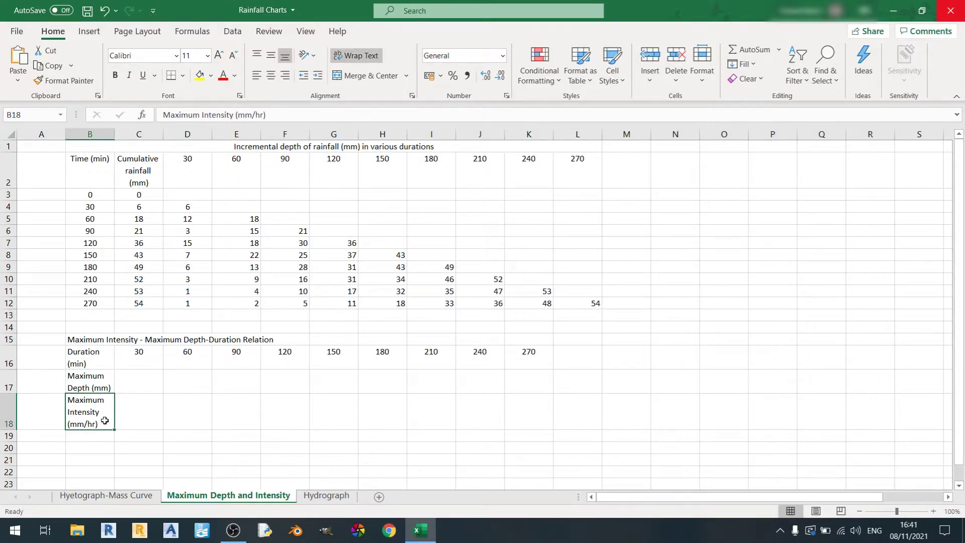
click(141, 373)
click(190, 384)
click(231, 383)
click(287, 383)
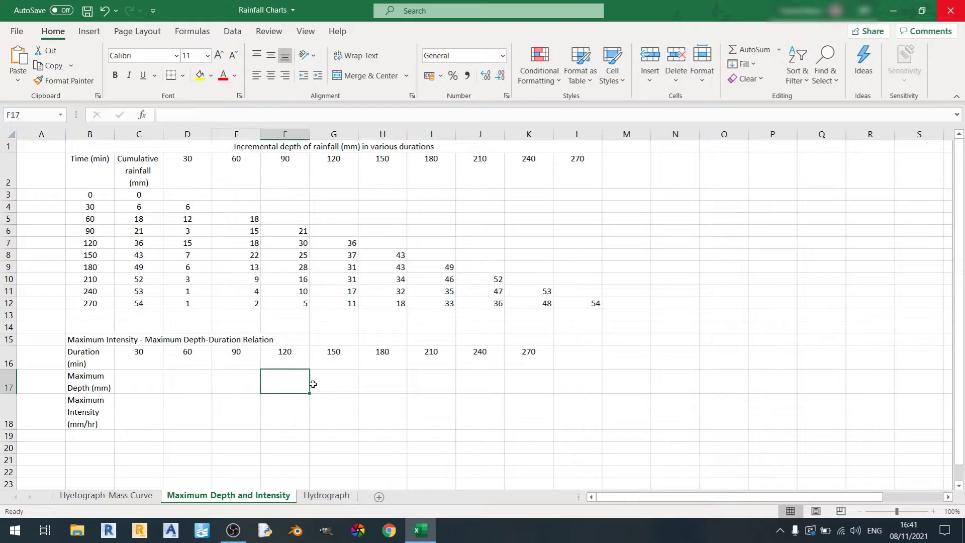
click(334, 383)
click(386, 383)
click(433, 383)
click(482, 381)
click(525, 379)
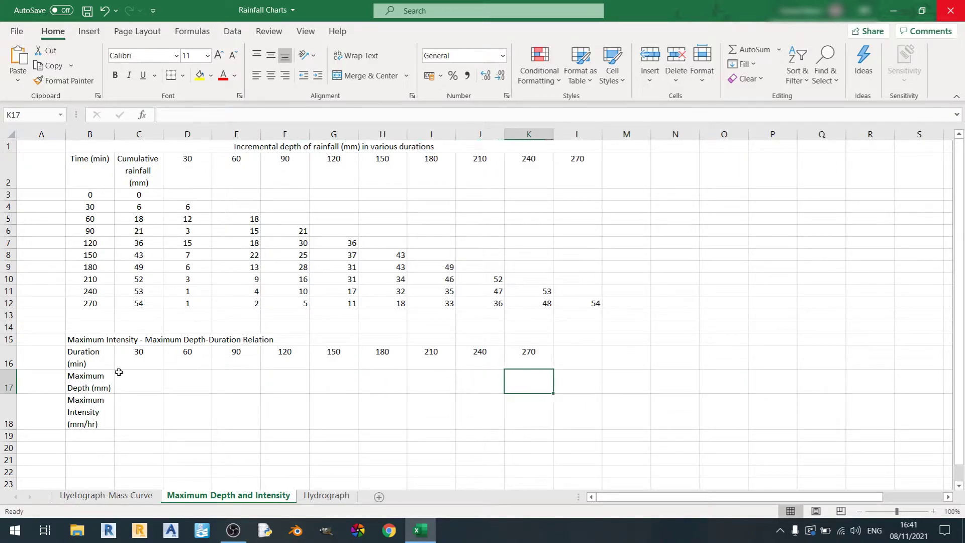
Step: Enter =MAX(D4:D12) in C17 and fill it across to K17 (15, 22, 30 … 54)
click(142, 378)
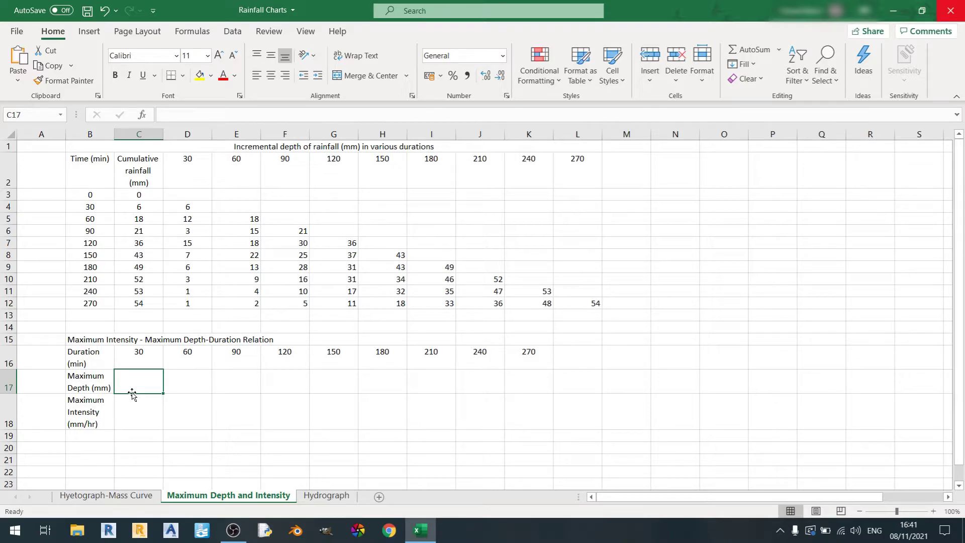
text(=)
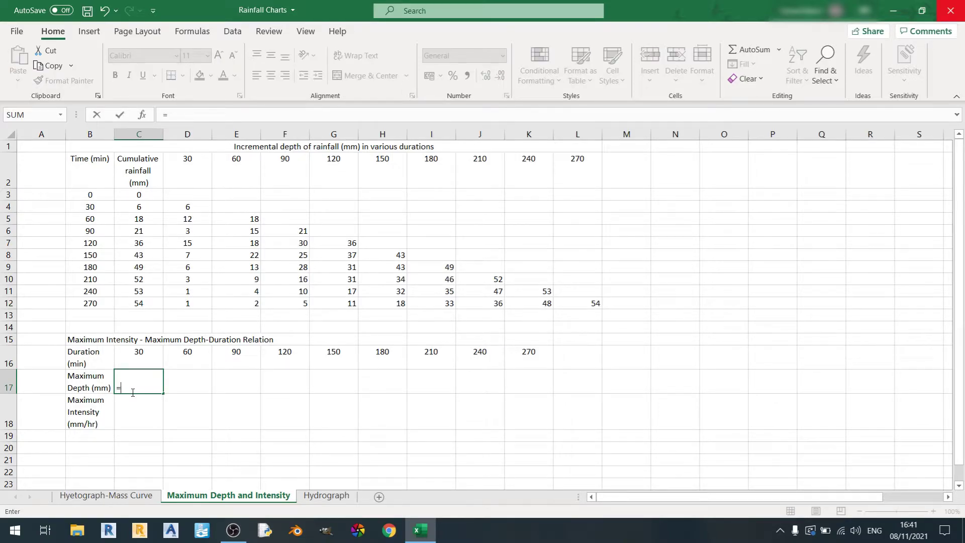
text(MAX()
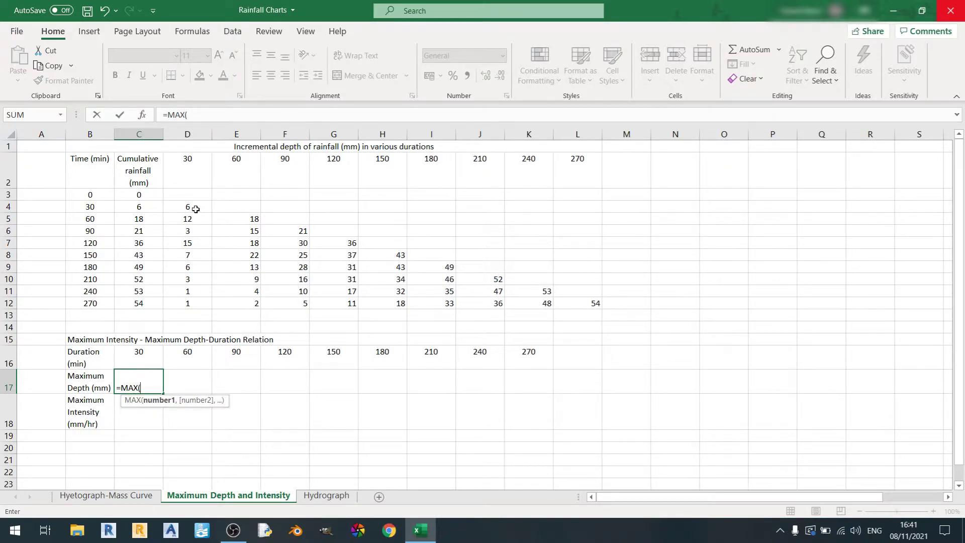
drag(196, 206, 190, 304)
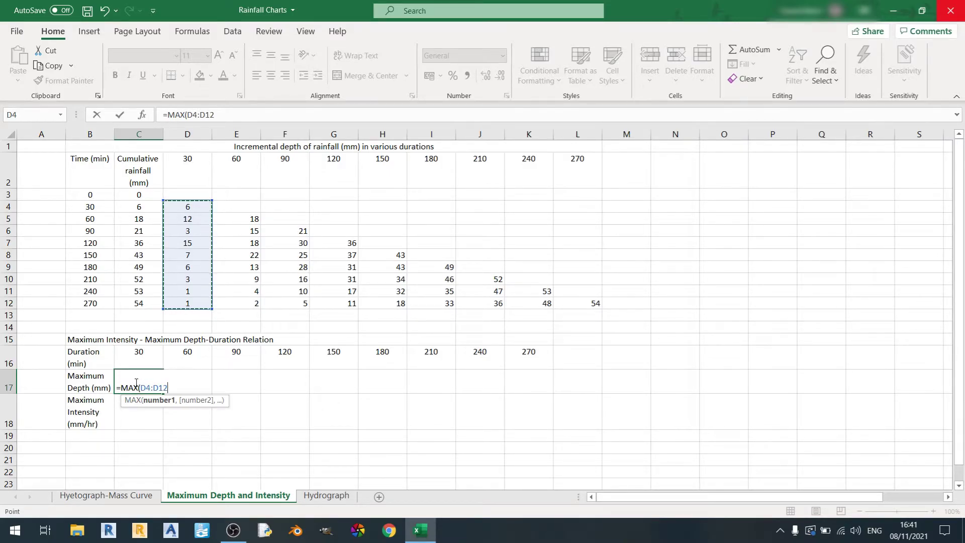
key(Return)
click(157, 380)
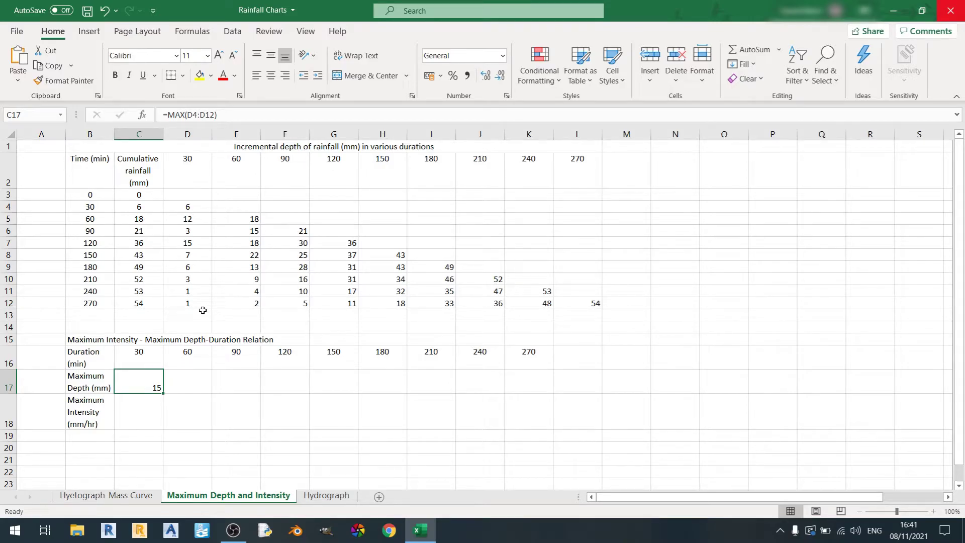
click(195, 243)
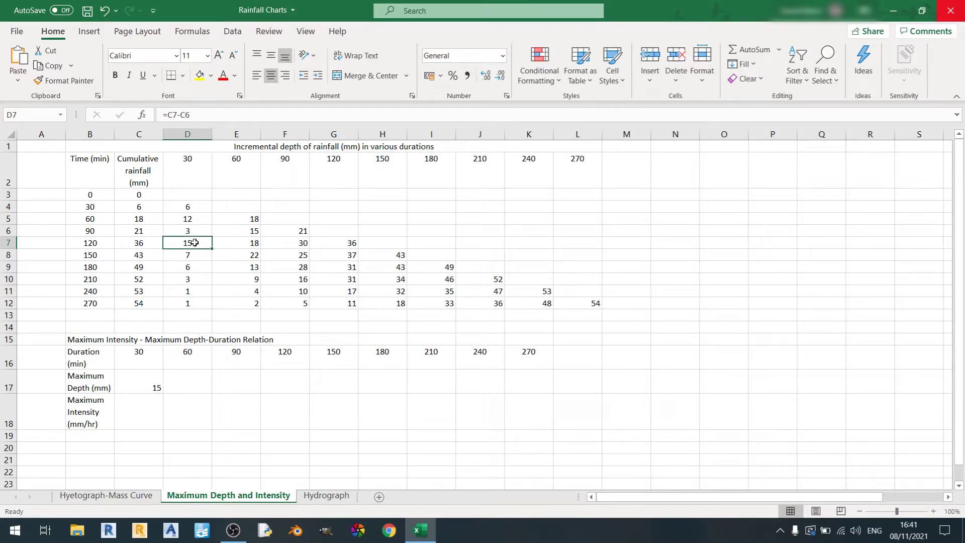
click(155, 388)
drag(163, 394, 553, 387)
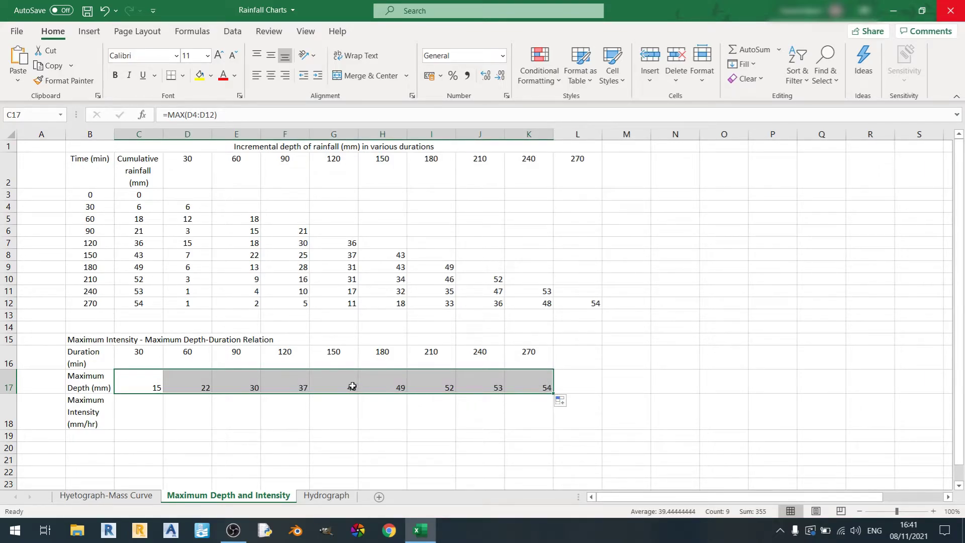
click(129, 417)
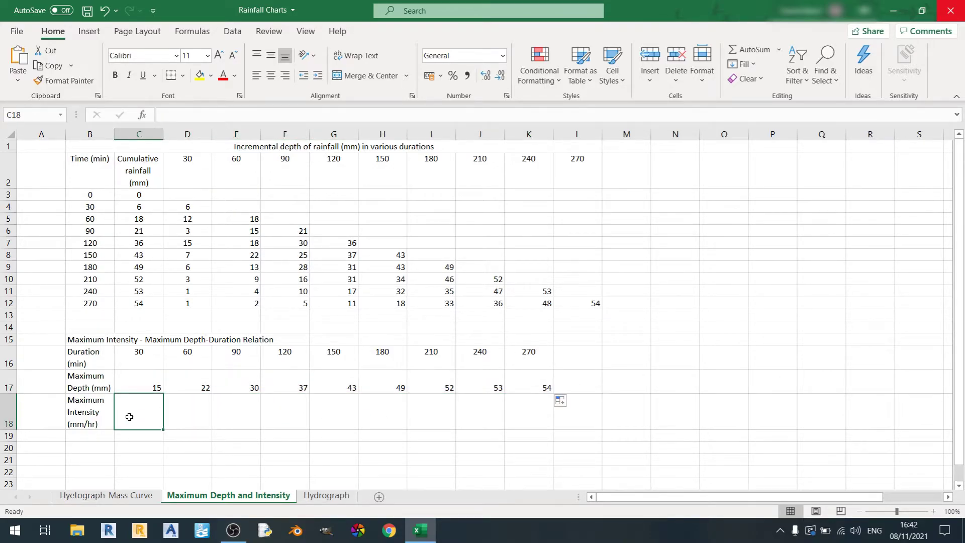
Step: Enter the intensity formula =C17*(60/C16) in C18
text(=)
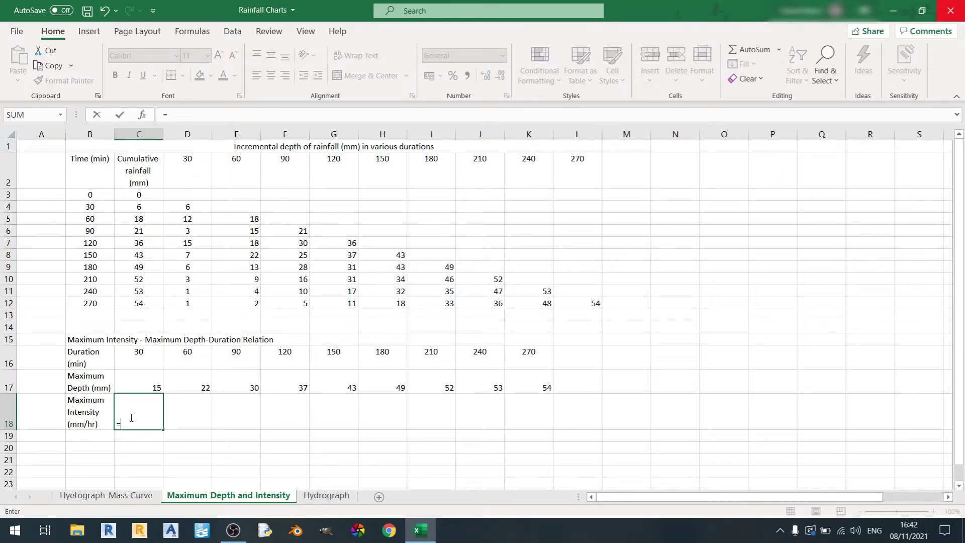
key(Up)
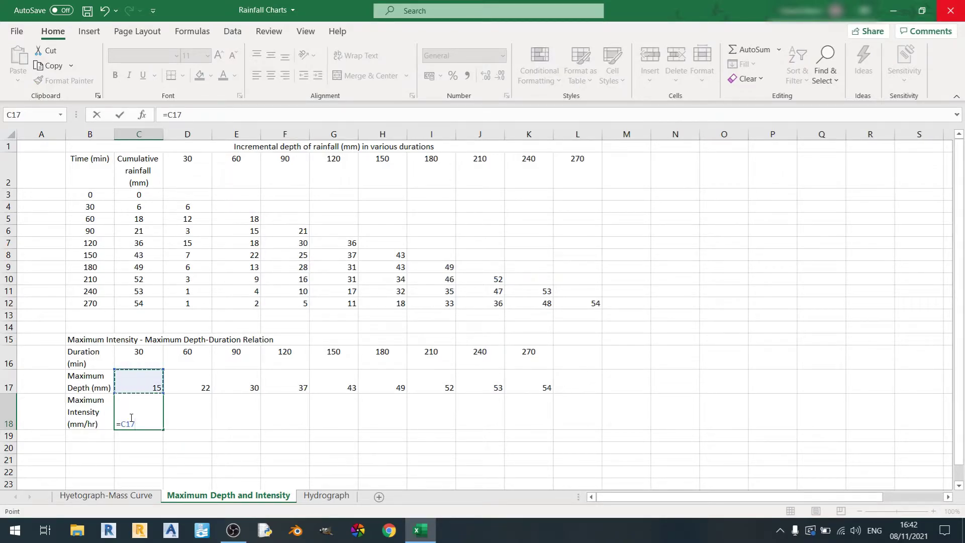
text(*(60/)
key(Up)
key(Up)
text())
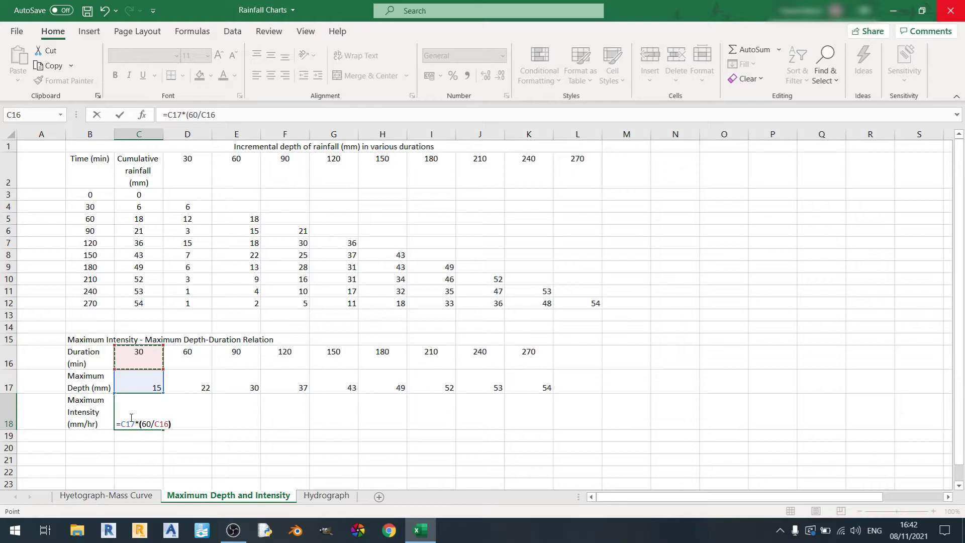
key(Return)
Step: Fill the intensity formula across to K18, giving 30, 22, 20 down to 12
click(145, 409)
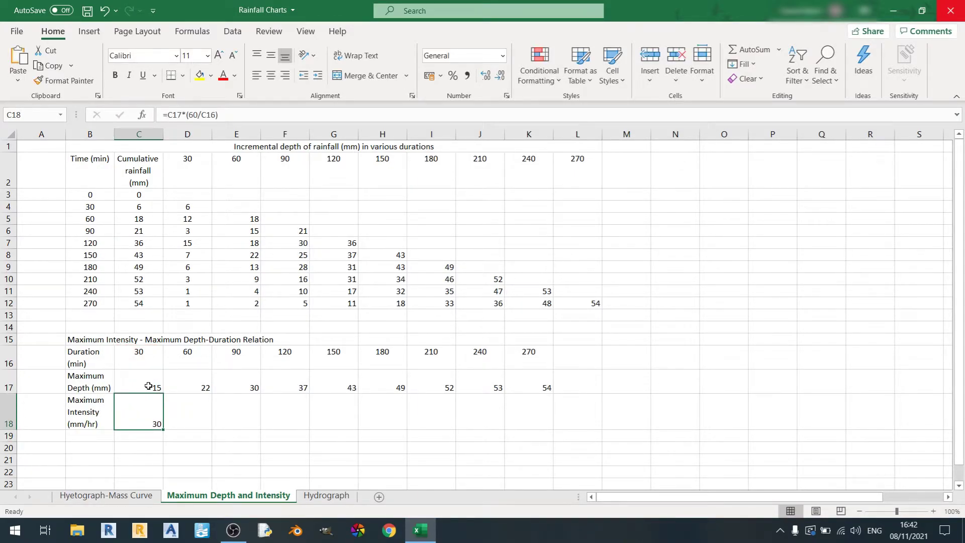
click(147, 384)
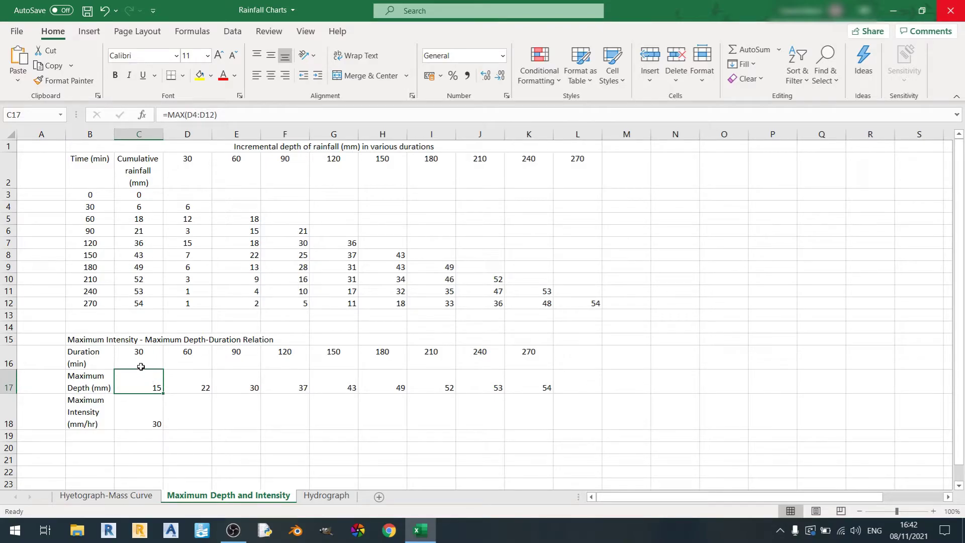
click(150, 360)
click(143, 421)
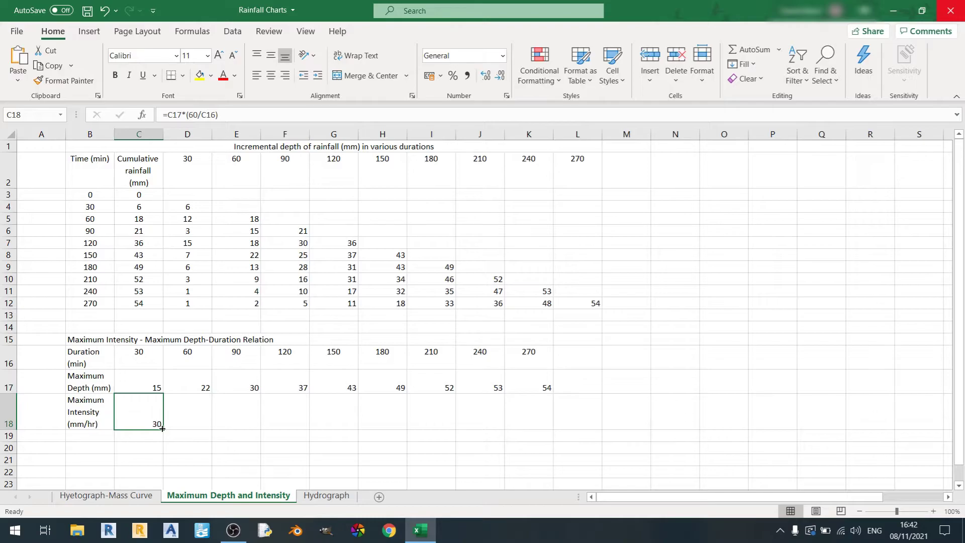
drag(163, 428, 534, 402)
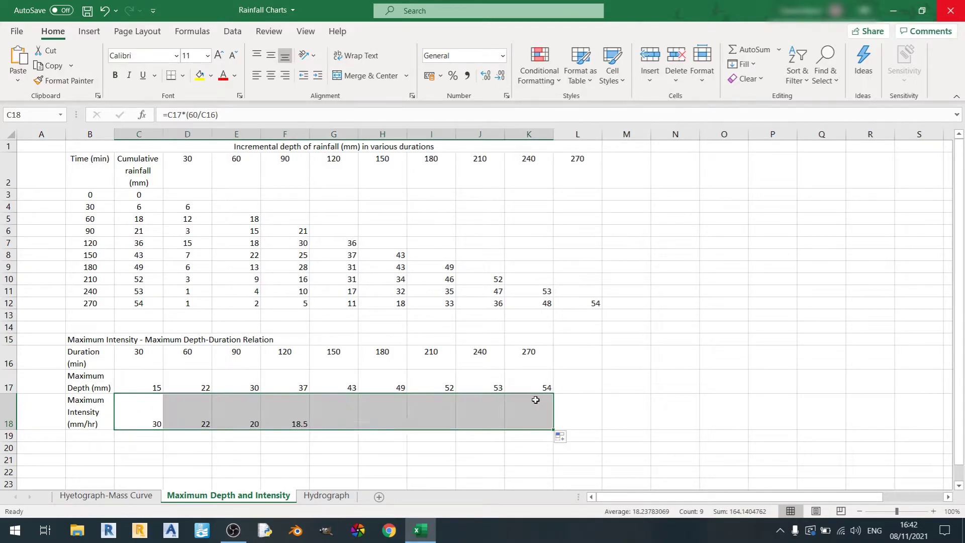
click(534, 401)
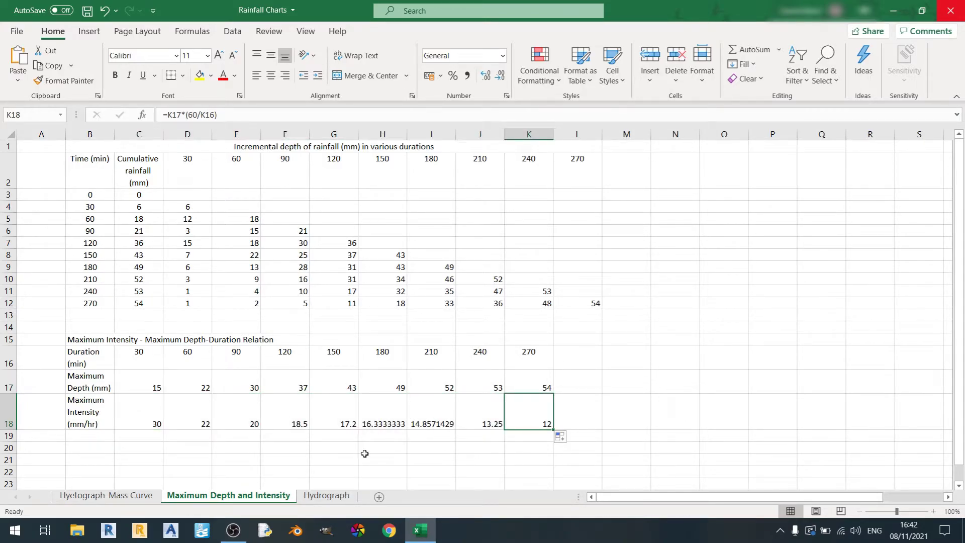
click(94, 386)
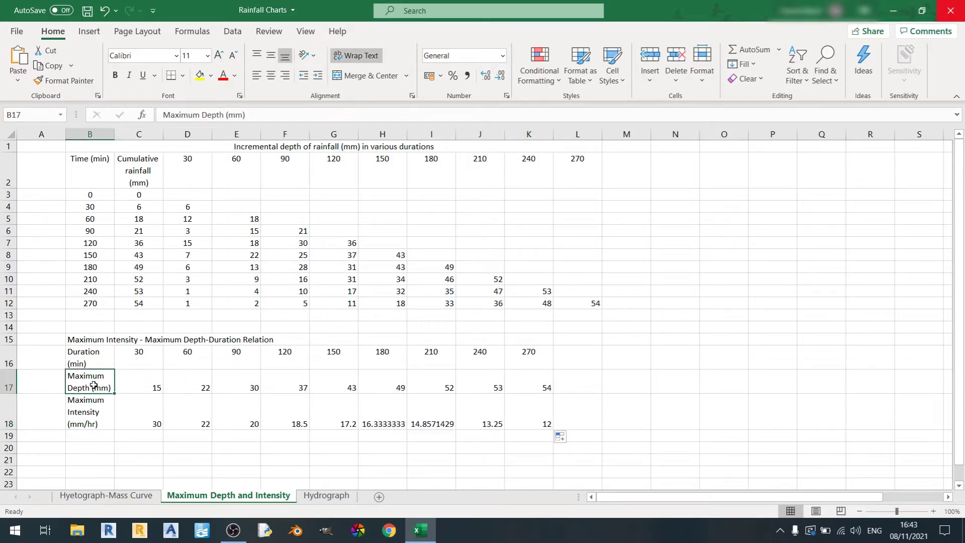
click(90, 413)
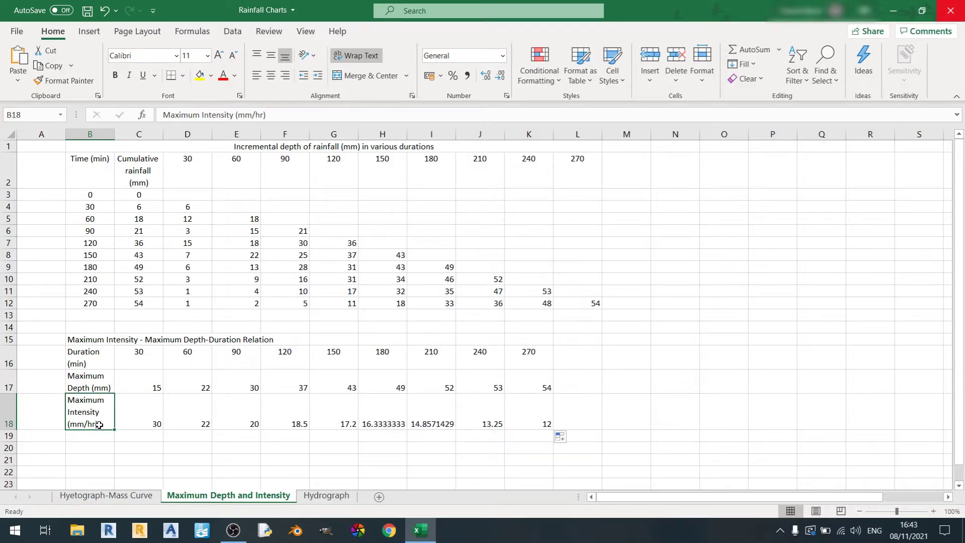
click(99, 445)
Step: Insert a Scatter with Smooth Lines and Markers chart and place it at B20
click(89, 31)
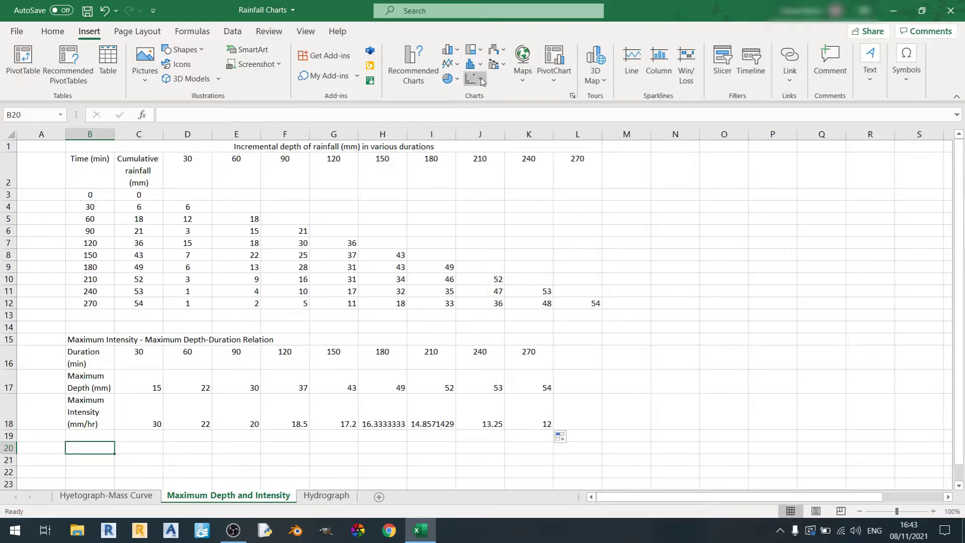
click(481, 79)
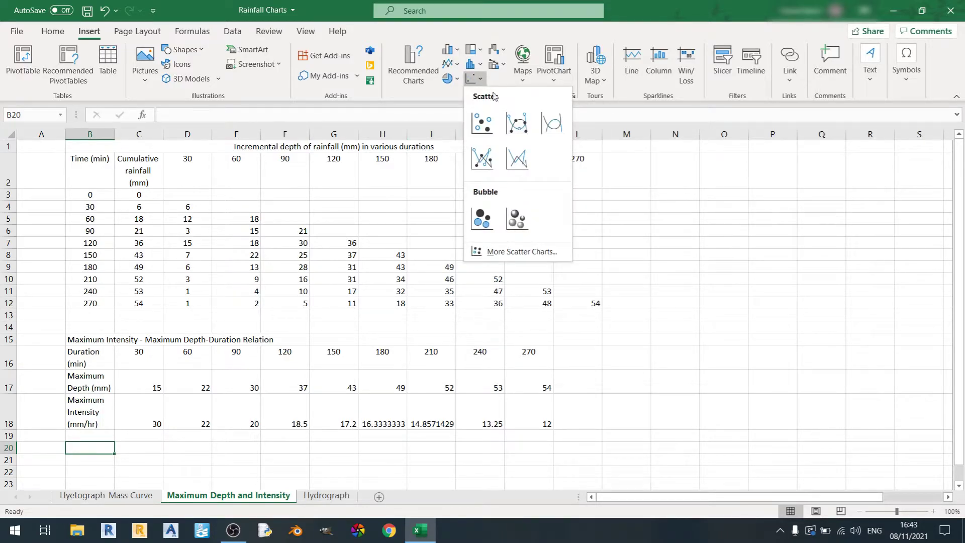
click(510, 117)
key(Delete)
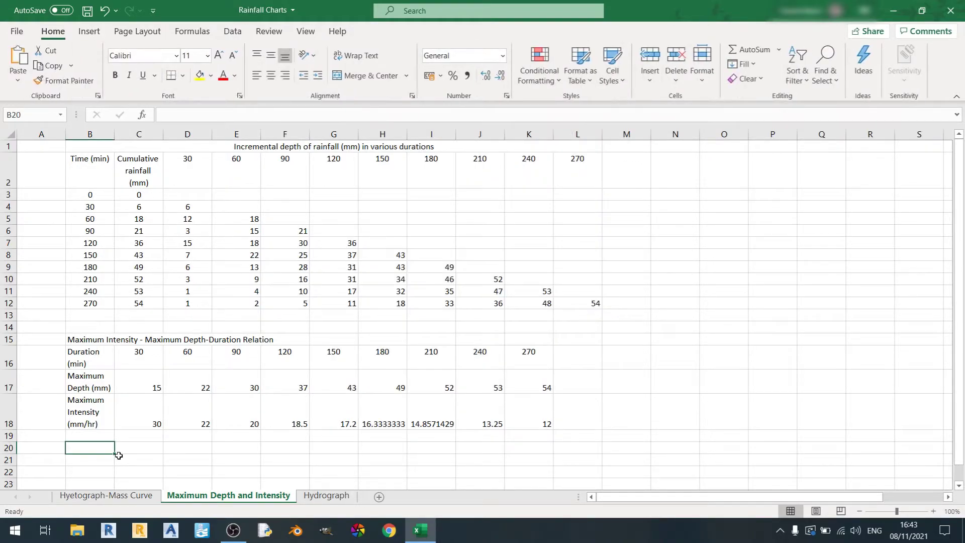
key(ctrl+v)
scroll(118, 447, down, 4)
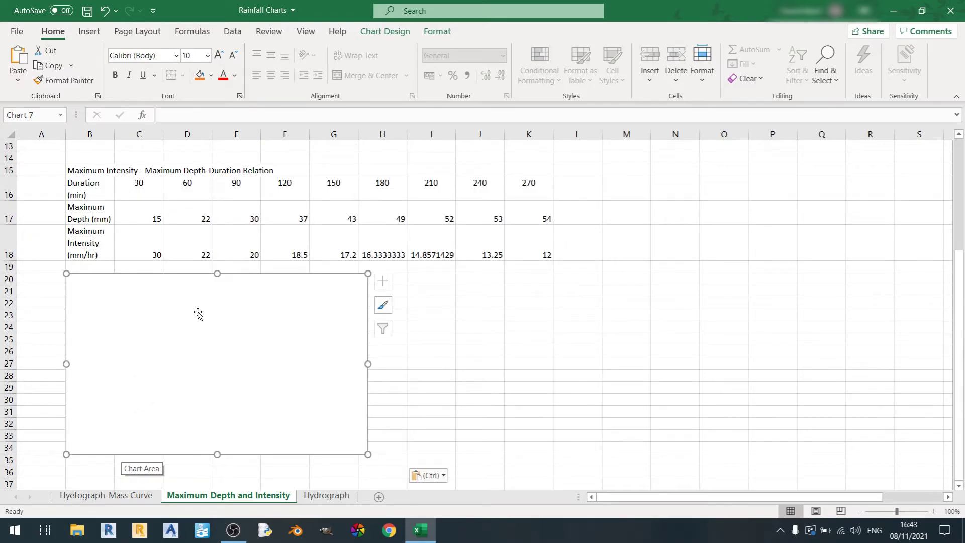
Step: Add the Maximum Intensity vs Duration series with X = C16:K16 and Y = C18:K18
right_click(198, 314)
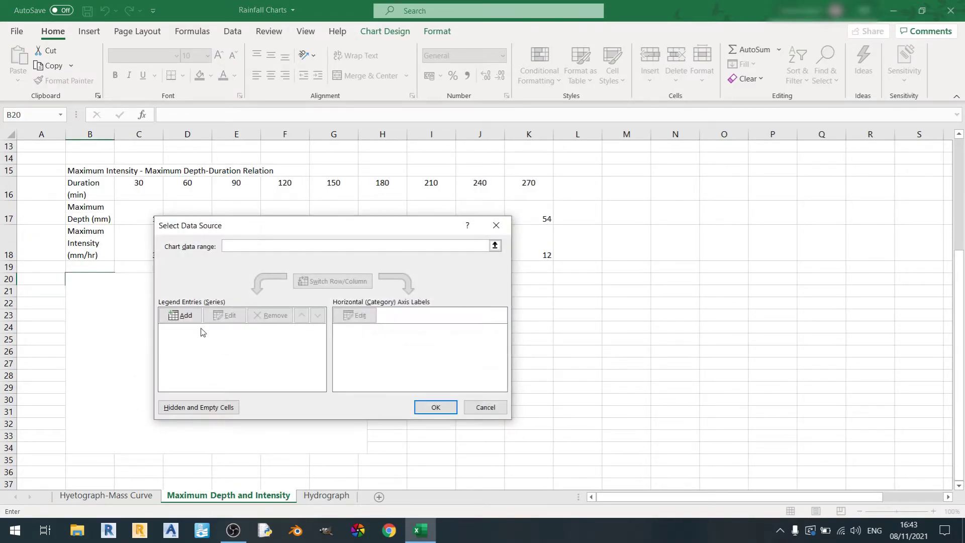
click(190, 320)
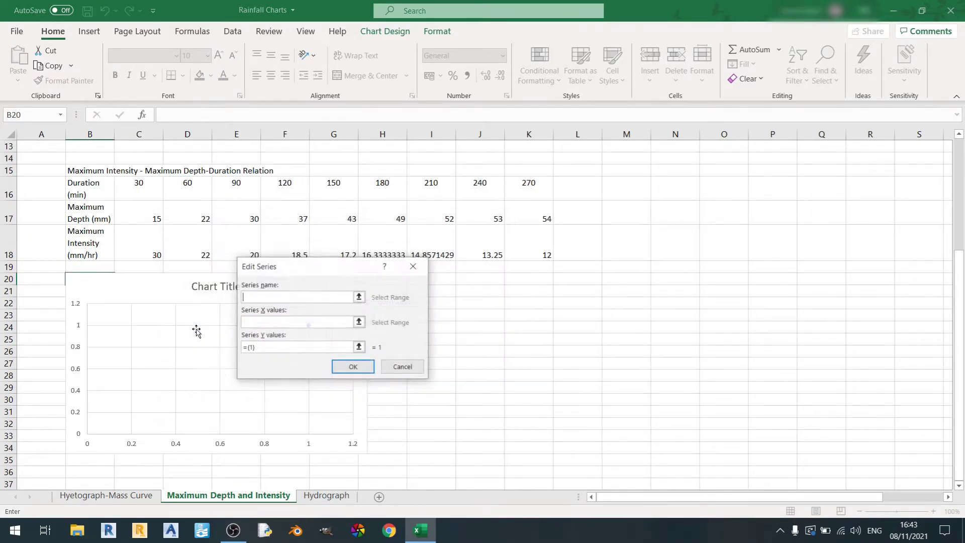
text(Maximum Intensity vs Duration)
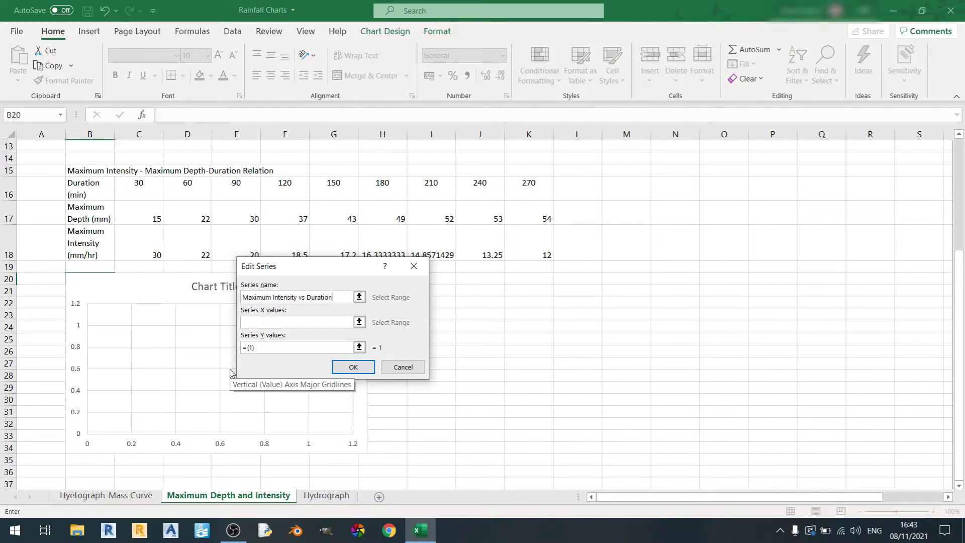
click(302, 322)
drag(132, 194, 529, 187)
drag(262, 350, 241, 352)
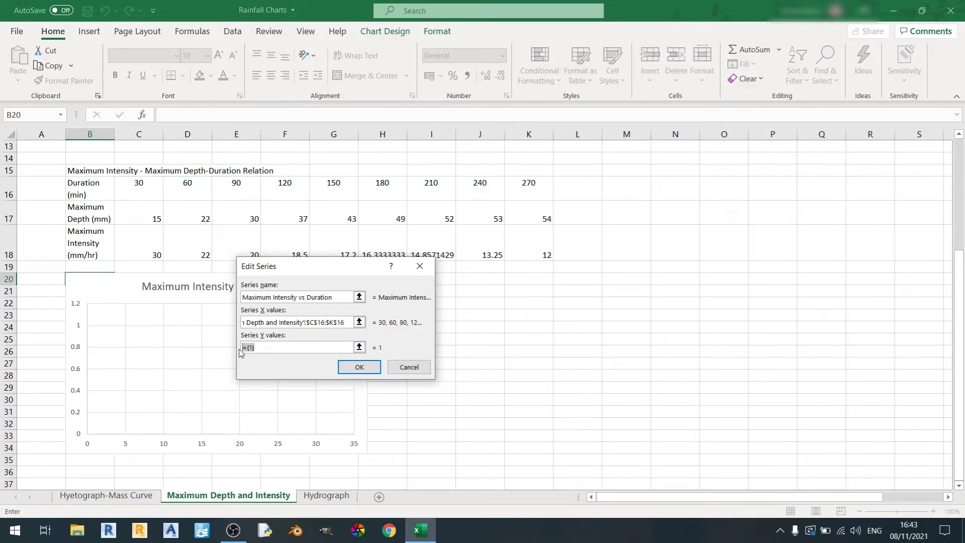
key(BackSpace)
click(158, 239)
drag(158, 240, 528, 248)
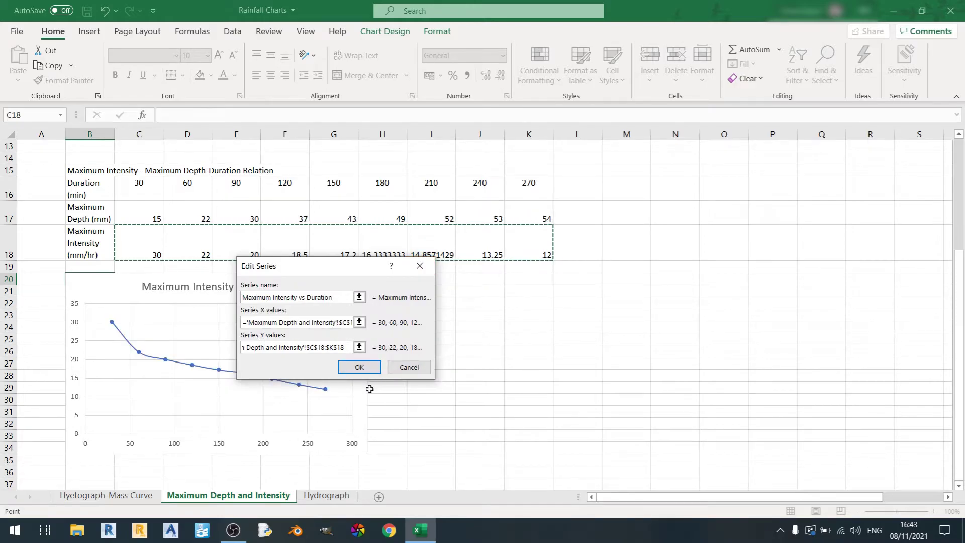
click(361, 368)
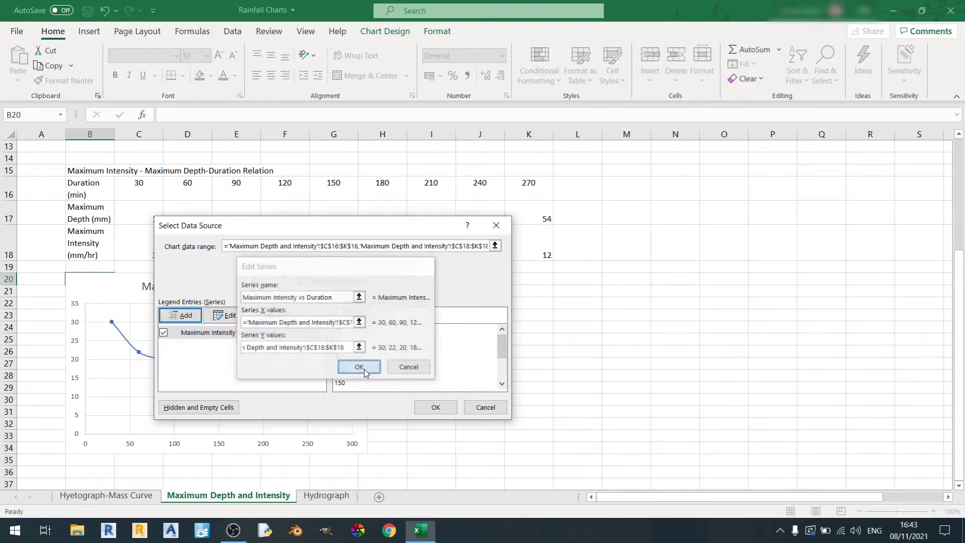
Step: Add the Maximum Depth vs Duration series with X = C16:K16 and Y = C17:K17
click(173, 317)
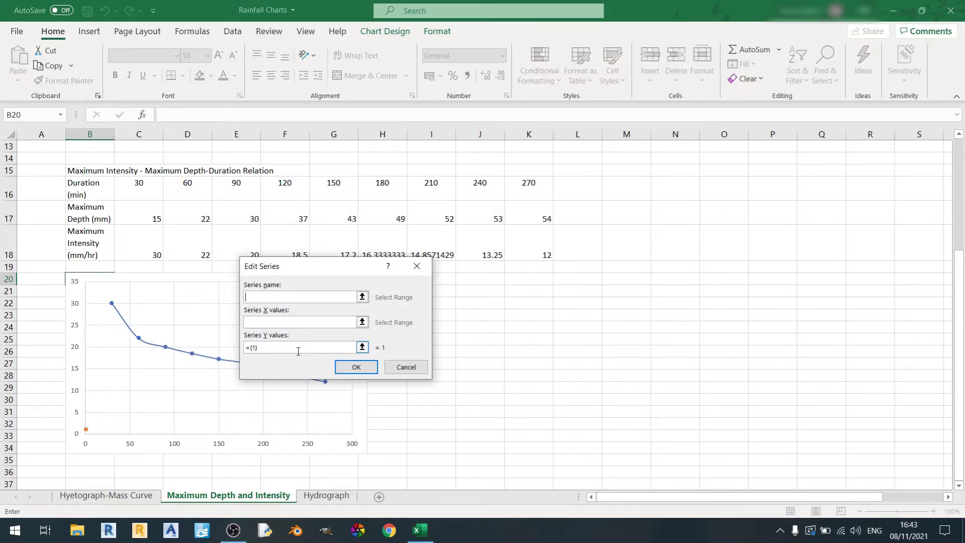
text(Maximum Depth vs Duration)
click(277, 322)
drag(141, 196, 528, 192)
click(281, 347)
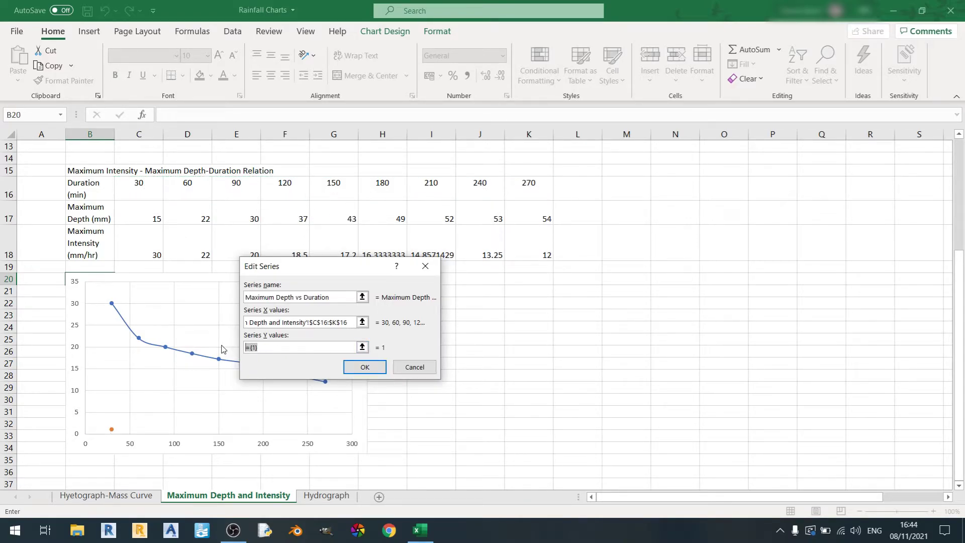
drag(136, 218, 523, 219)
click(370, 367)
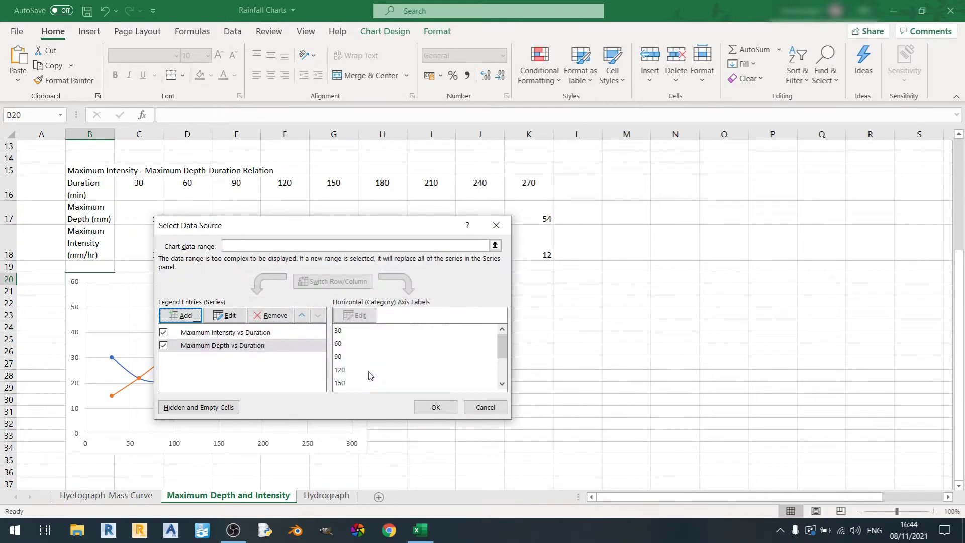
Step: Turn on Axis Titles, Chart Title and Legend, and stretch the chart across columns B–K
click(439, 406)
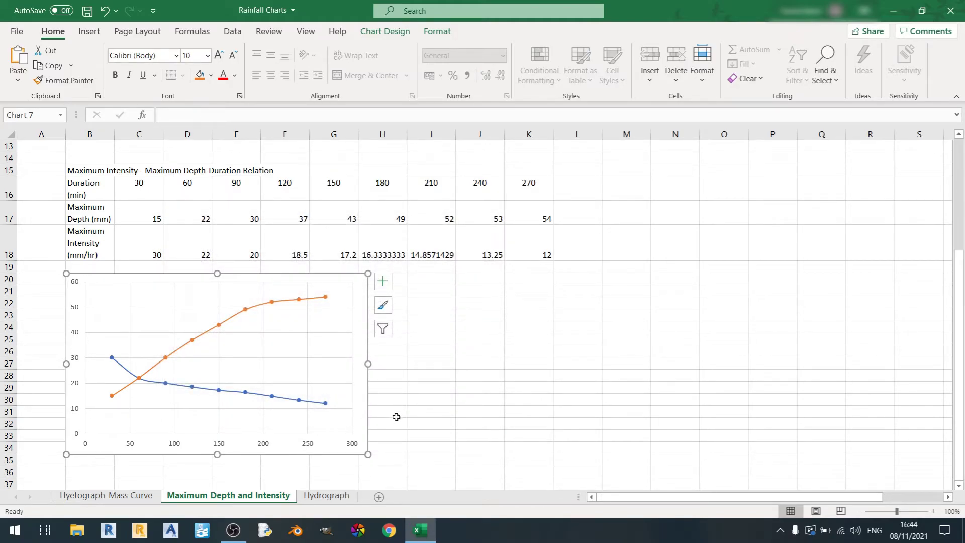
click(383, 285)
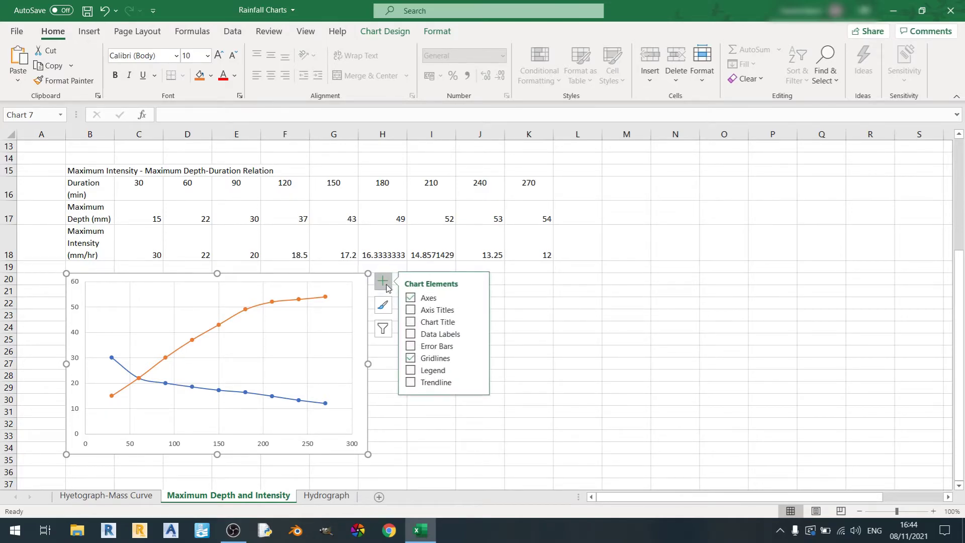
click(412, 310)
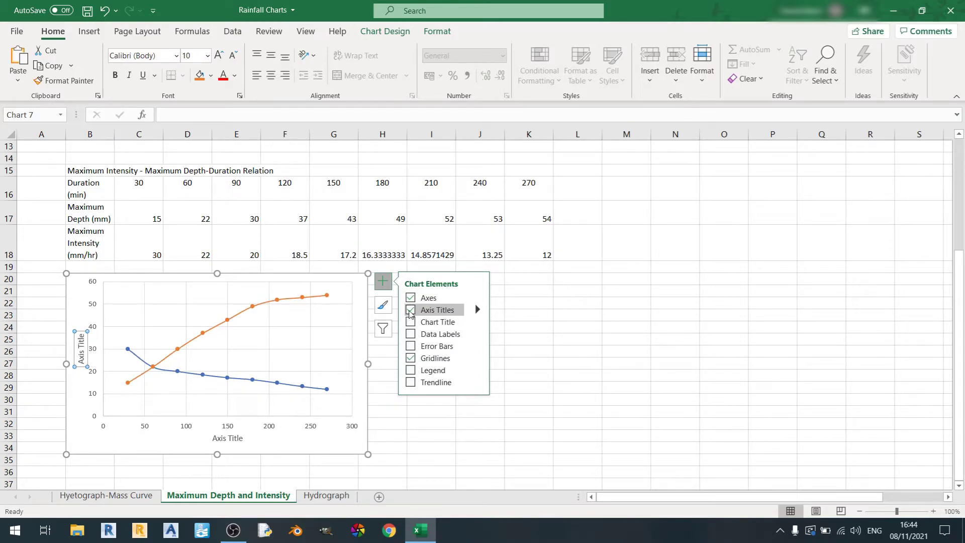
click(411, 322)
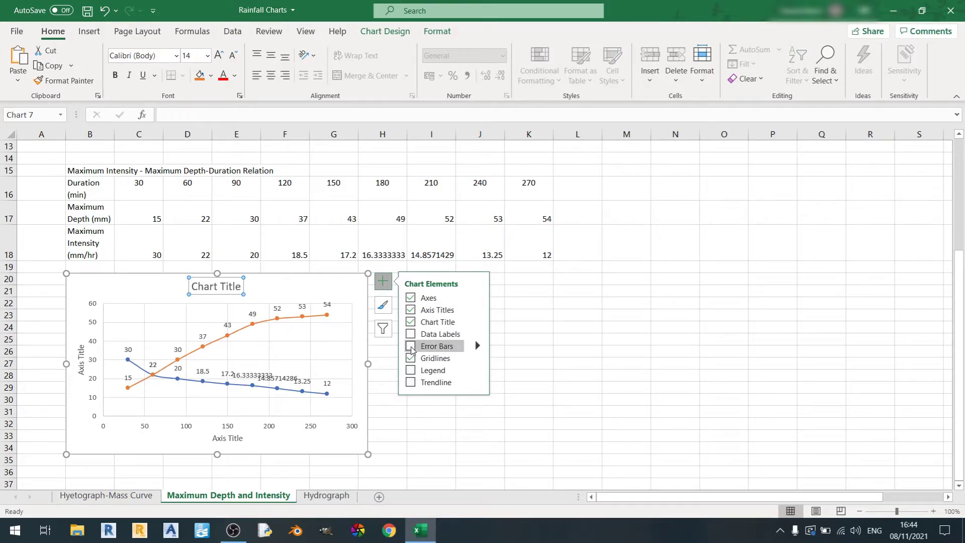
click(410, 370)
click(306, 422)
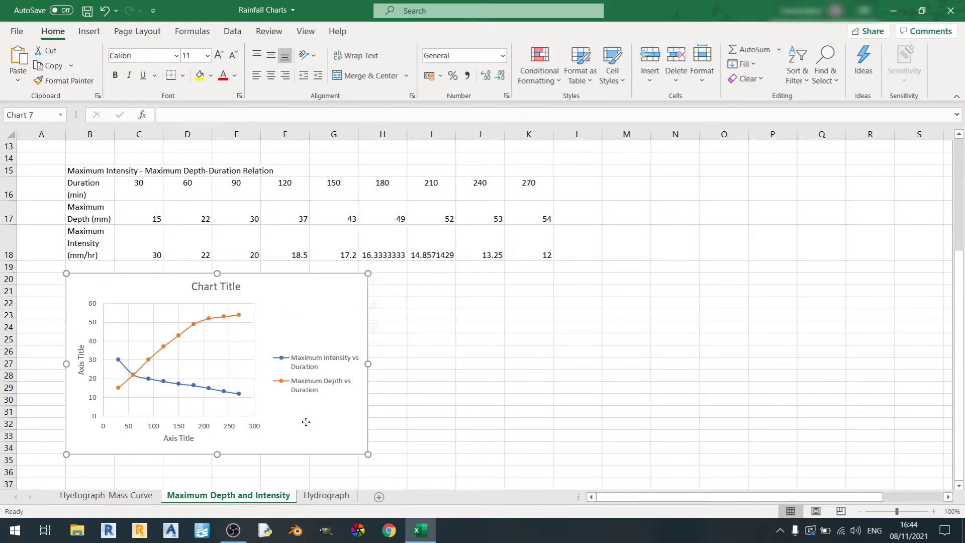
scroll(332, 402, down, 2)
drag(369, 334, 554, 404)
Step: Title the chart 'Maximum Intensity and Depth vs Duration'
scroll(318, 246, up, 1)
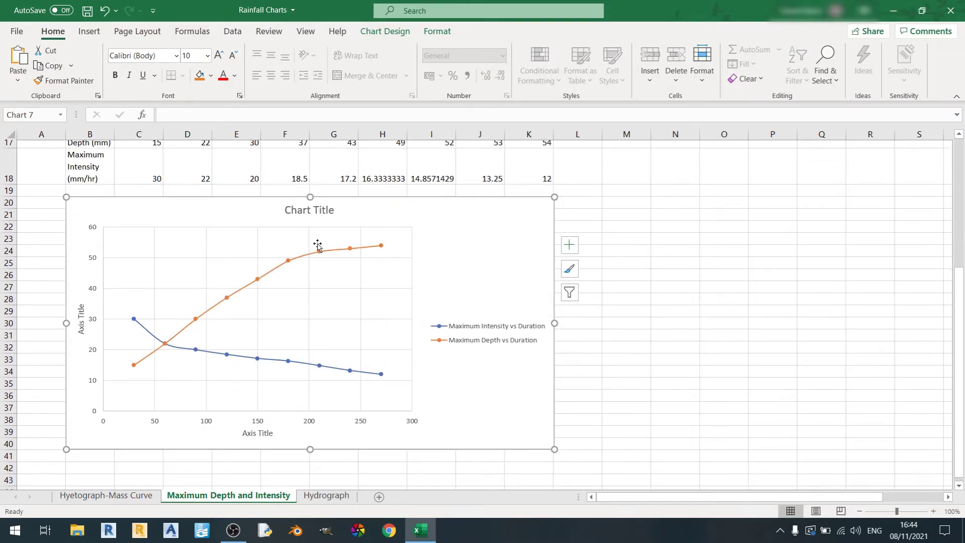
scroll(310, 282, up, 2)
click(309, 286)
double_click(309, 286)
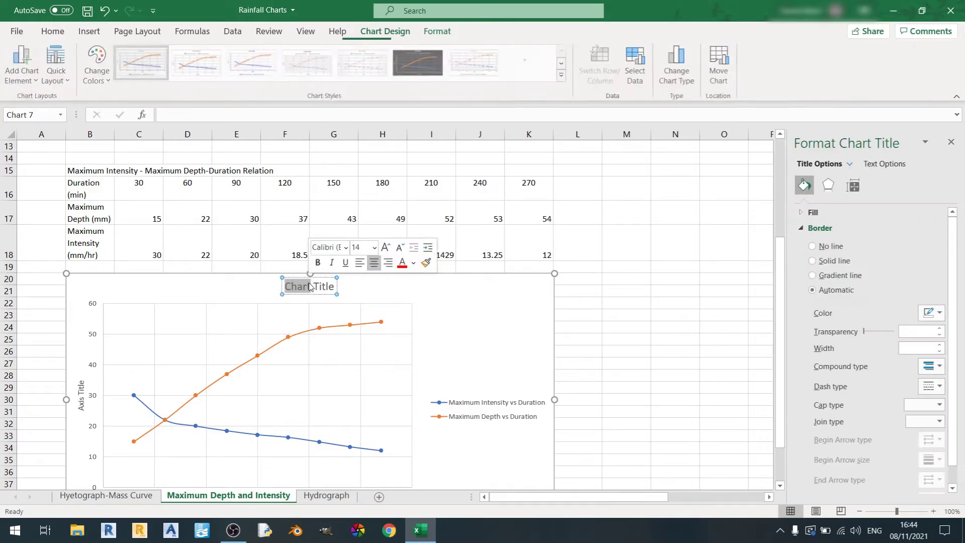
triple_click(310, 286)
text(Ma)
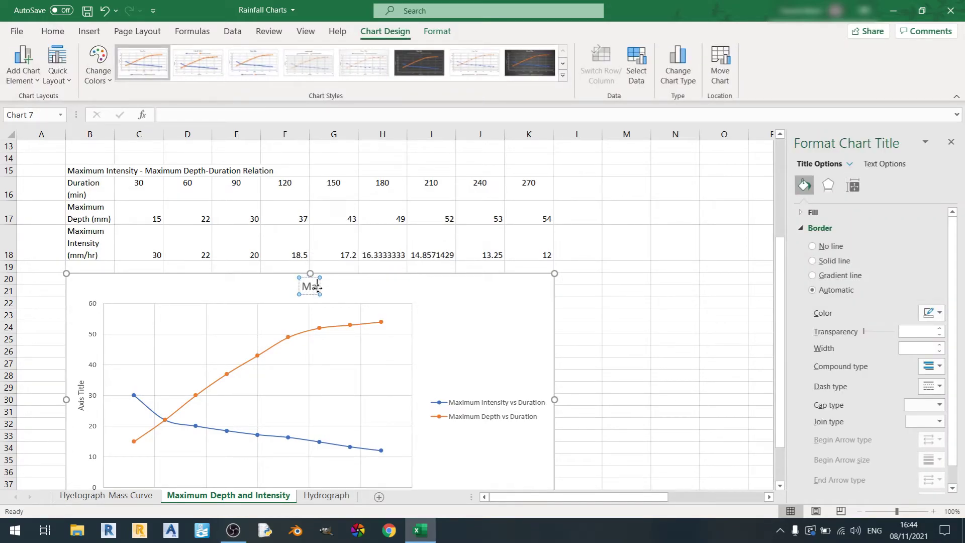
text(ximum Int)
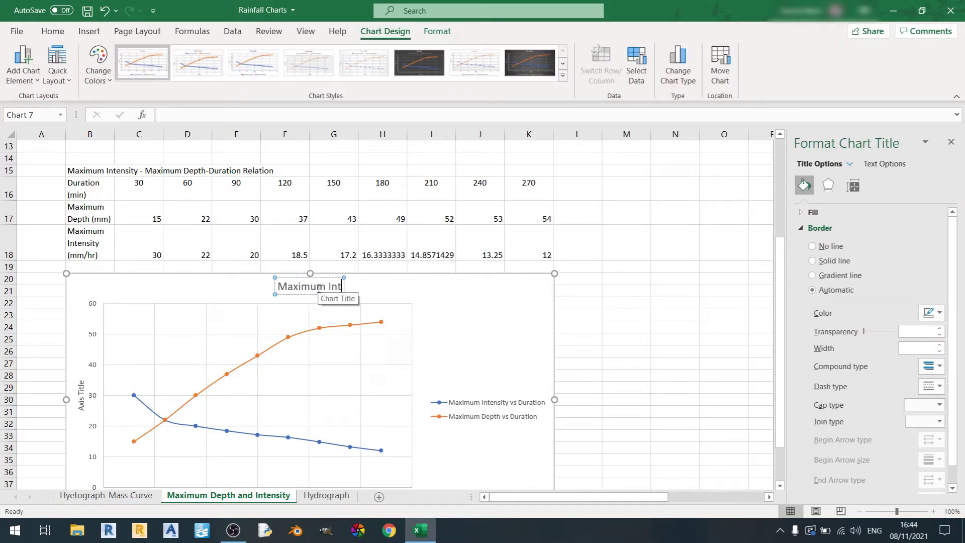
text(ensity)
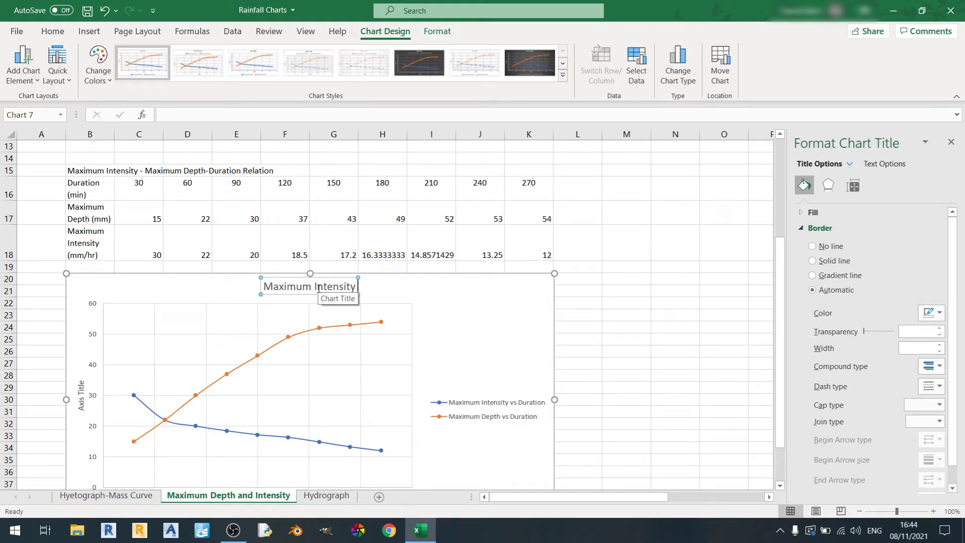
text( and Depth)
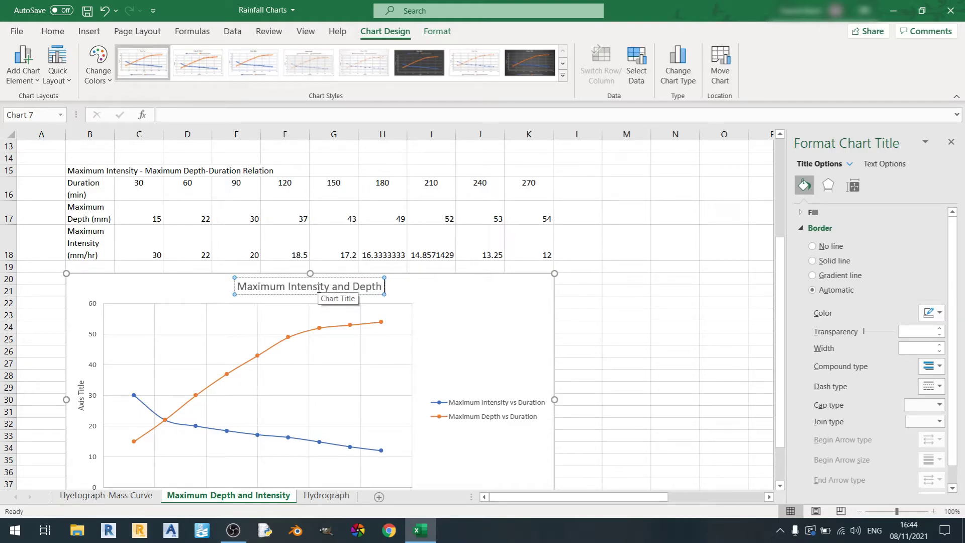
text( vs Durat)
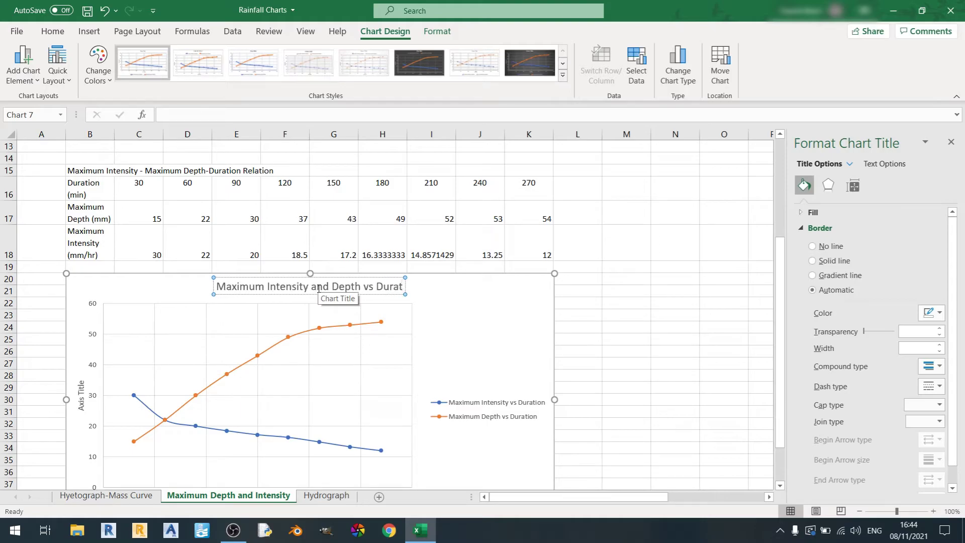
text(ion)
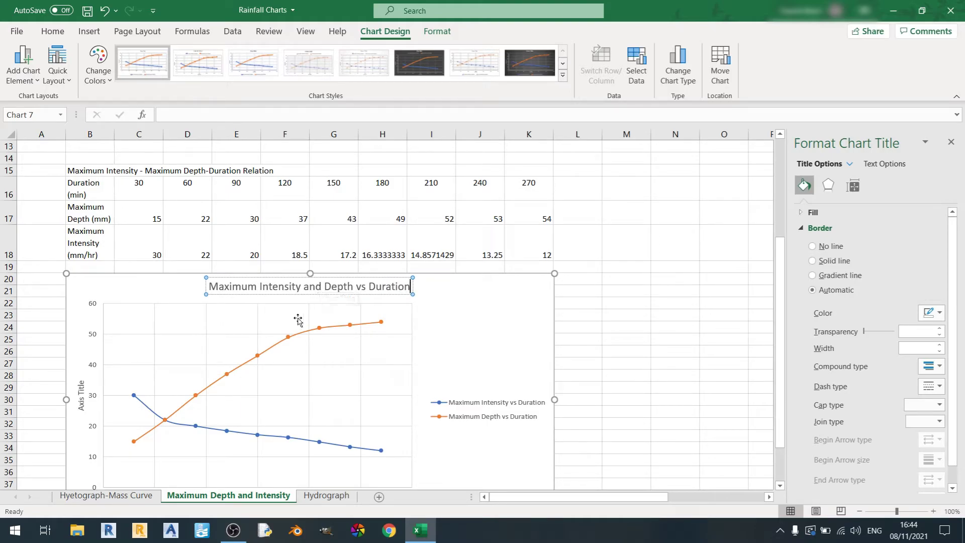
Step: Label the horizontal axis 'Duration (min)'
scroll(327, 321, down, 3)
scroll(243, 394, up, 1)
click(255, 389)
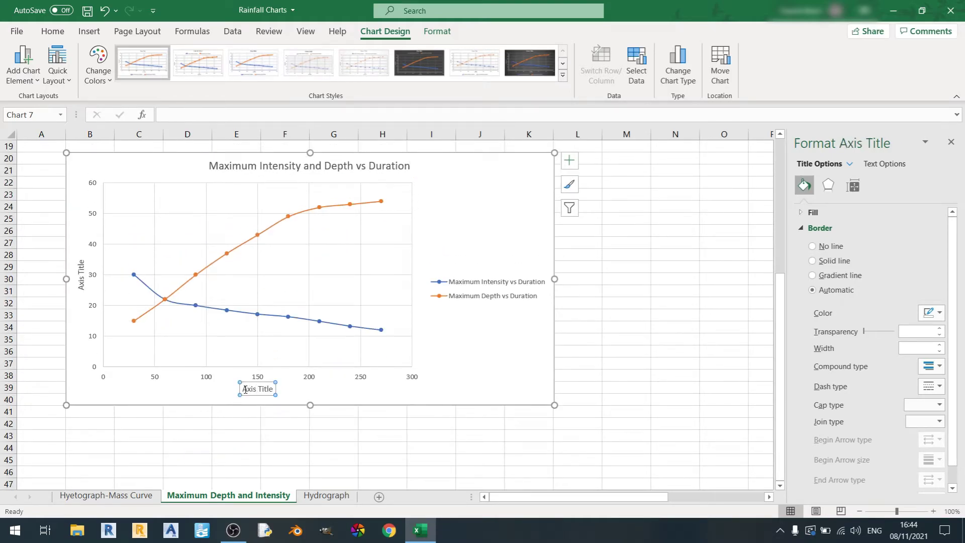
drag(245, 389, 292, 396)
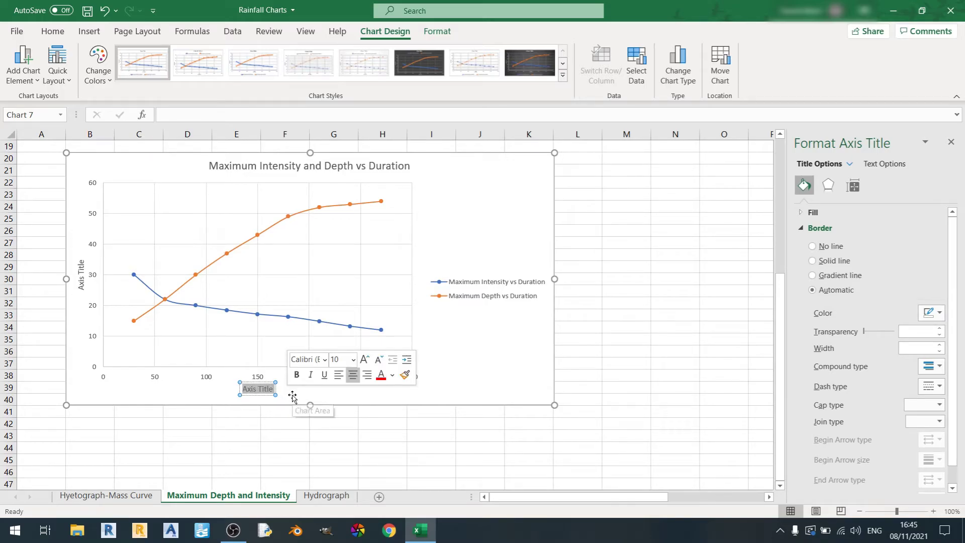
text(Durati)
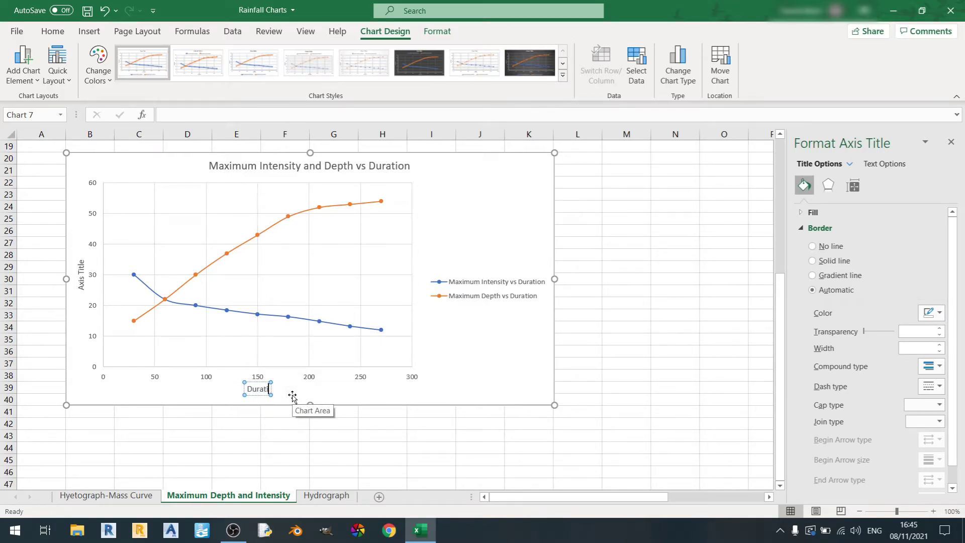
text(on (min))
click(486, 307)
scroll(486, 308, up, 1)
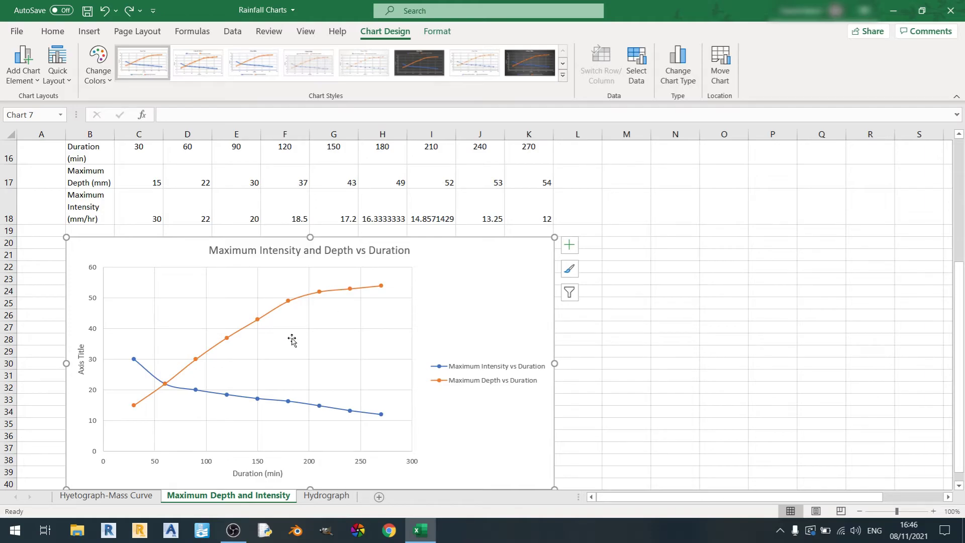
Step: Put the orange Maximum Depth series on a secondary vertical axis scaled 0–60
double_click(317, 292)
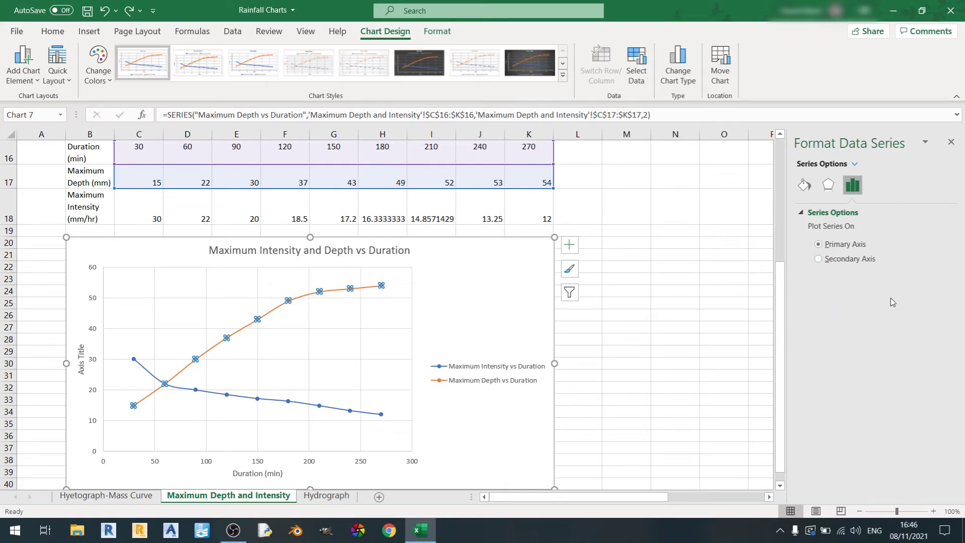
click(863, 265)
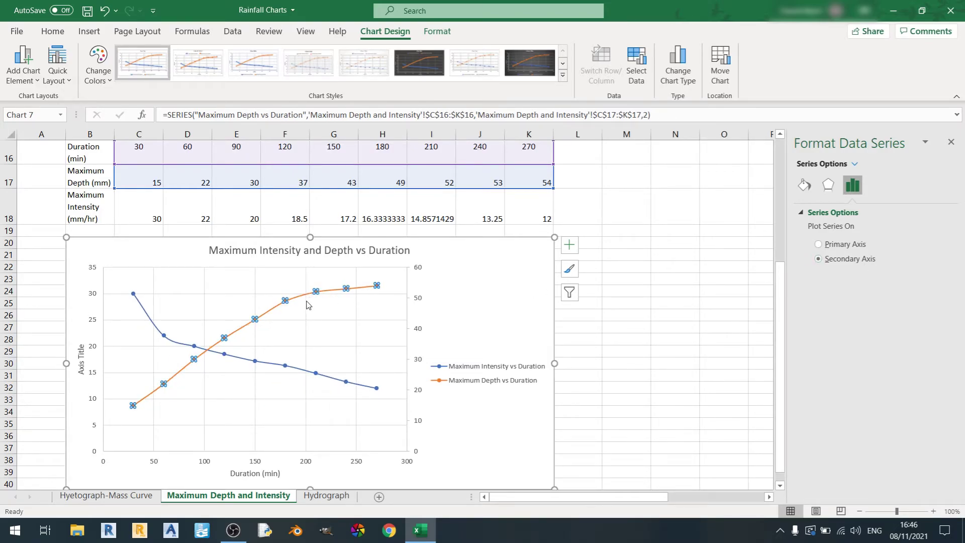
click(465, 304)
click(952, 143)
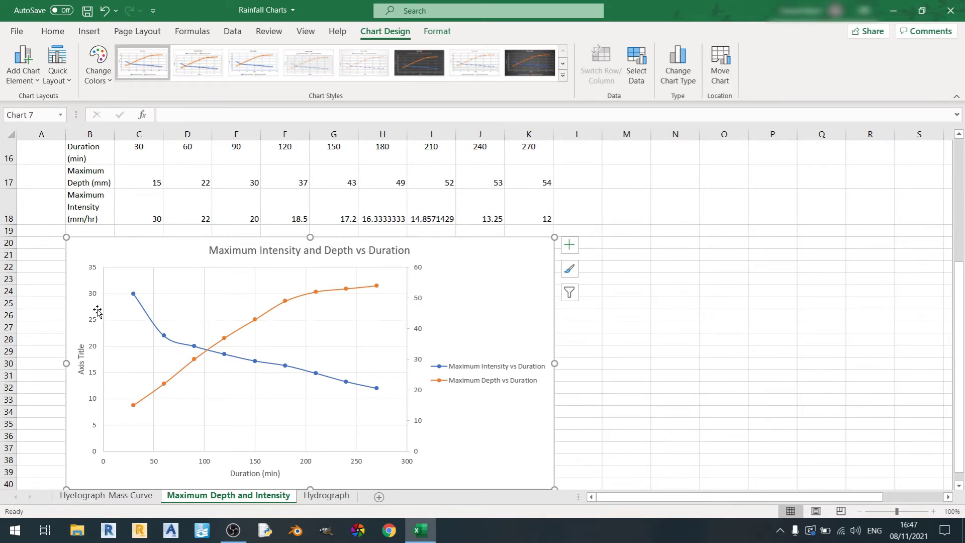
Step: Replace the vertical axis title placeholder with 'Maximum Intensity (mm/hr)'
click(80, 359)
drag(81, 347, 82, 376)
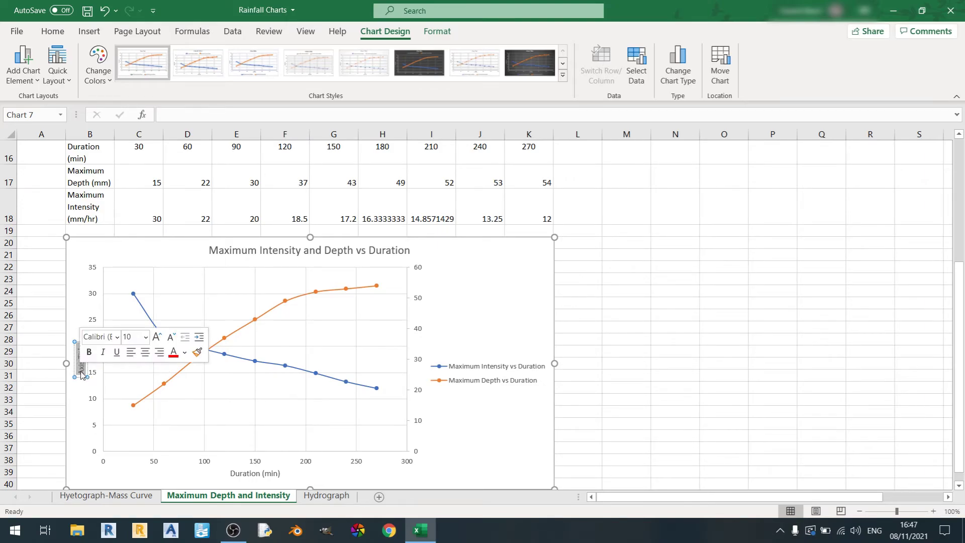
text(Maximum)
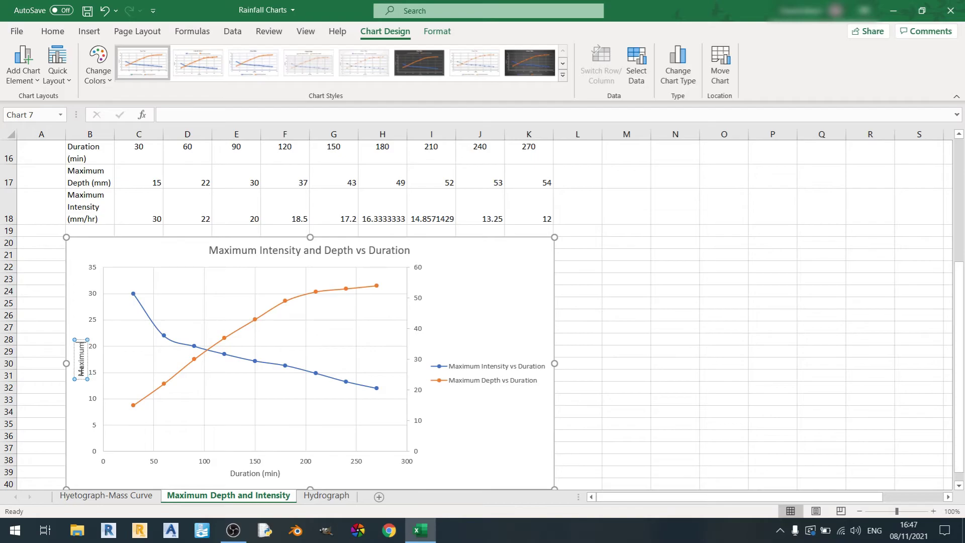
text( Inte)
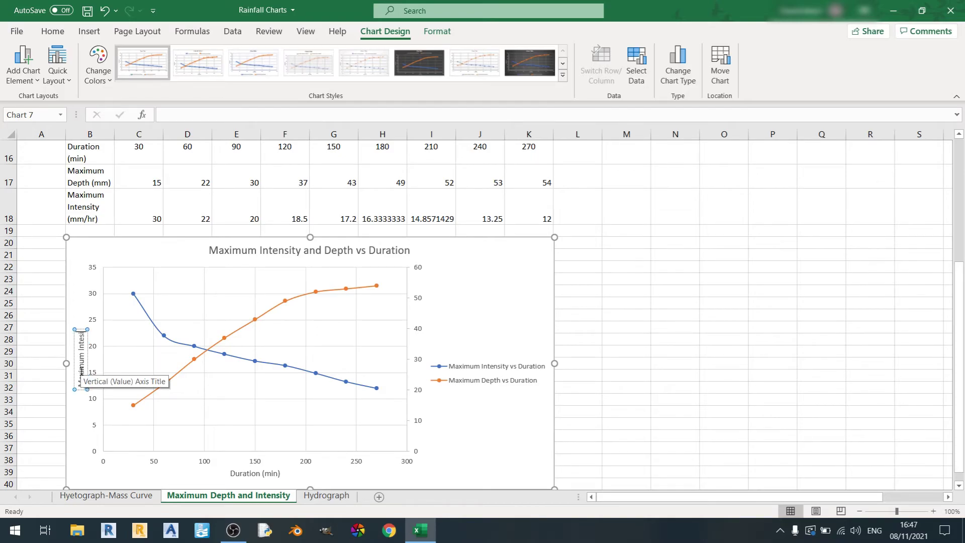
text(nsity (mm)
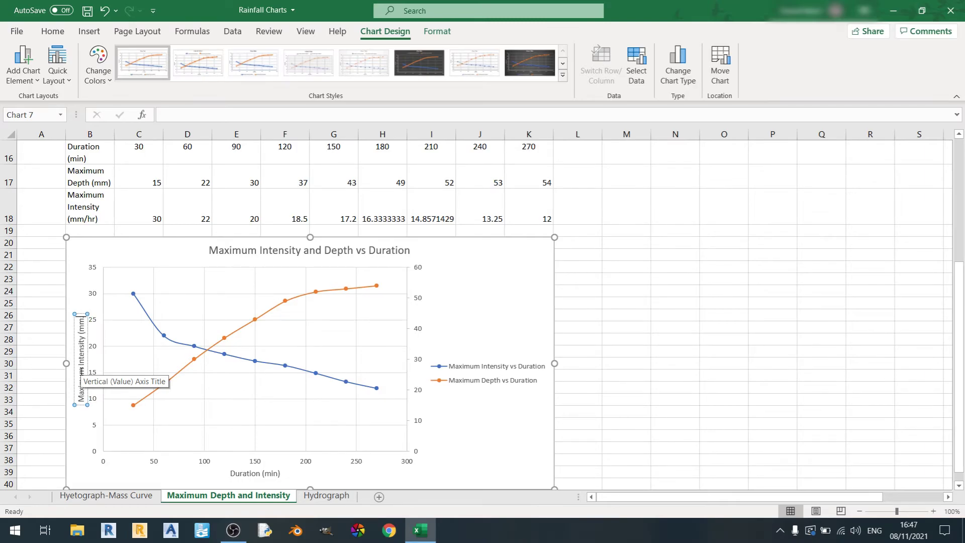
text(/hr)
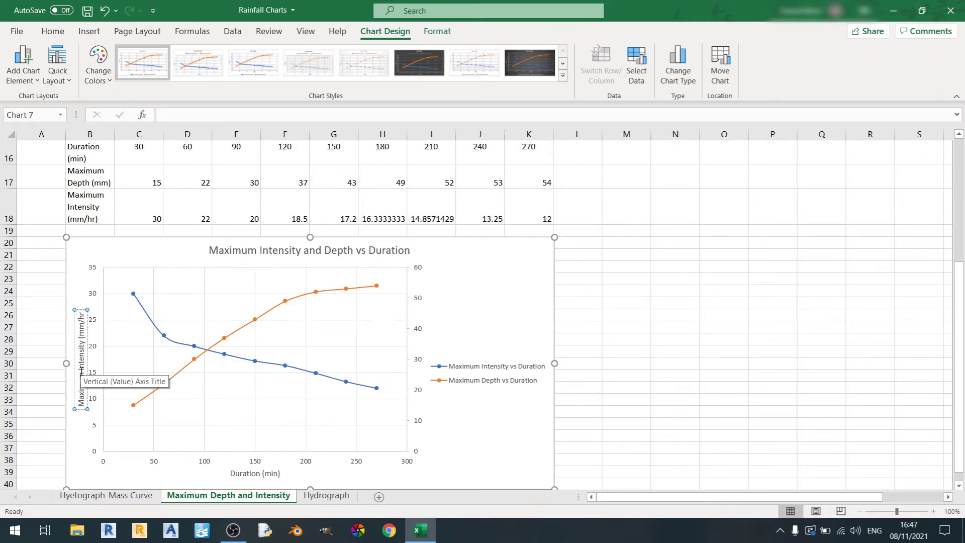
text())
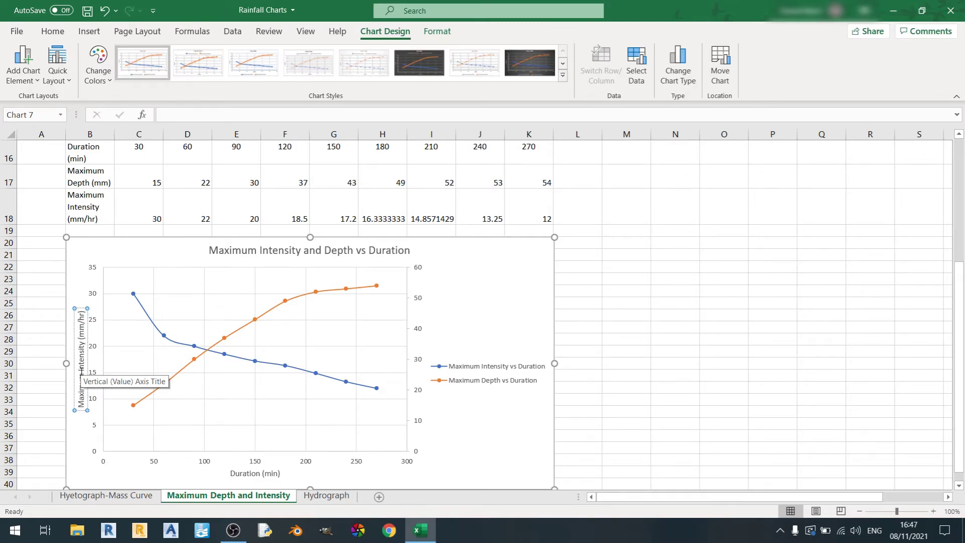
Step: Set the intensity axis title's text direction to Horizontal, then select the secondary axis
right_click(83, 330)
click(126, 469)
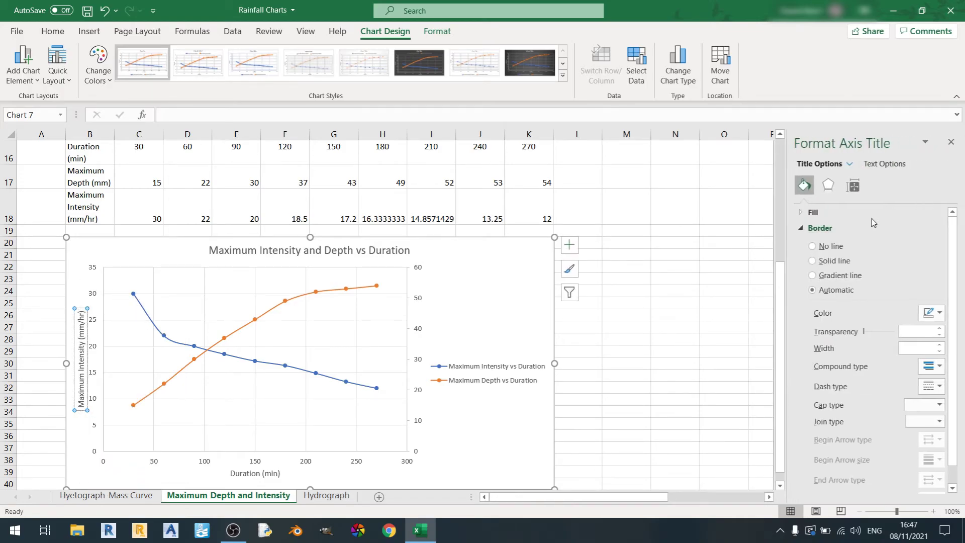
click(853, 186)
click(939, 246)
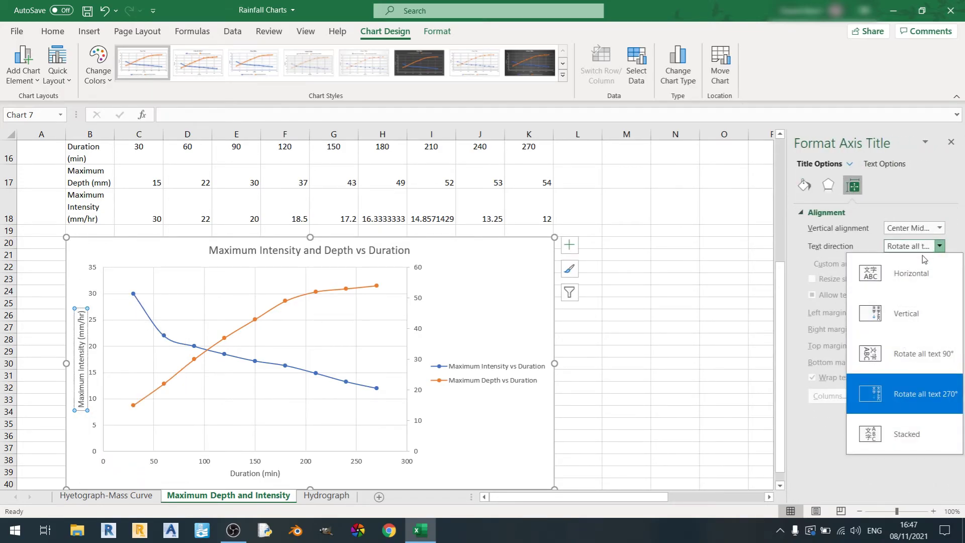
click(900, 267)
click(422, 331)
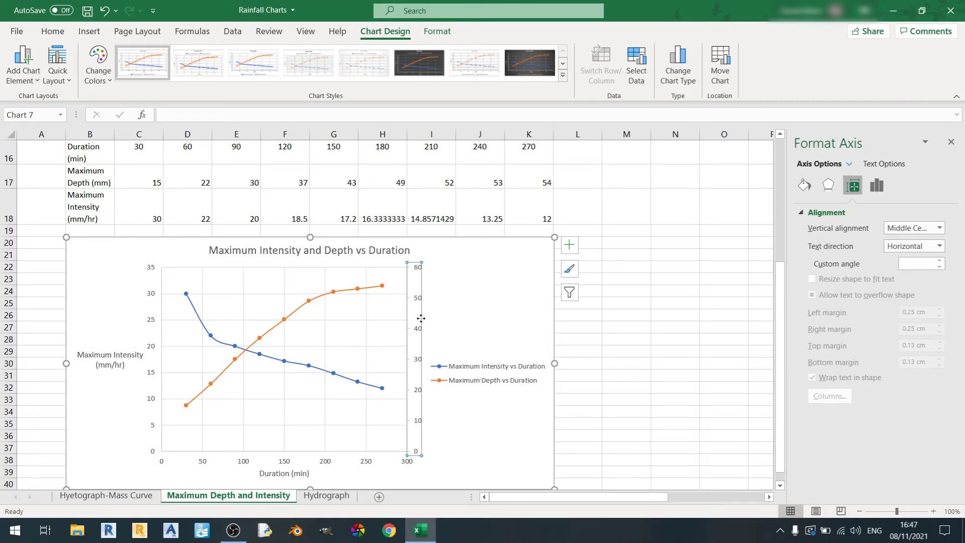
click(471, 315)
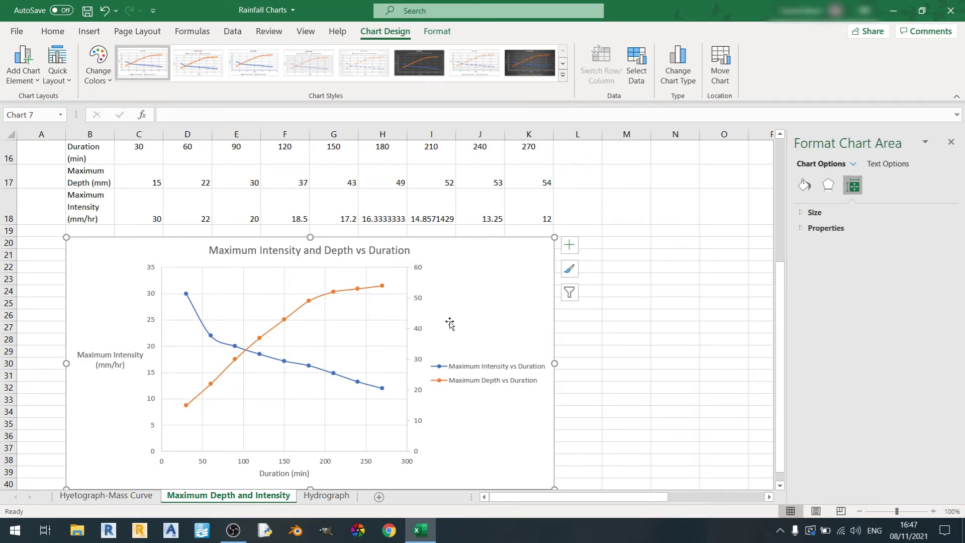
click(421, 305)
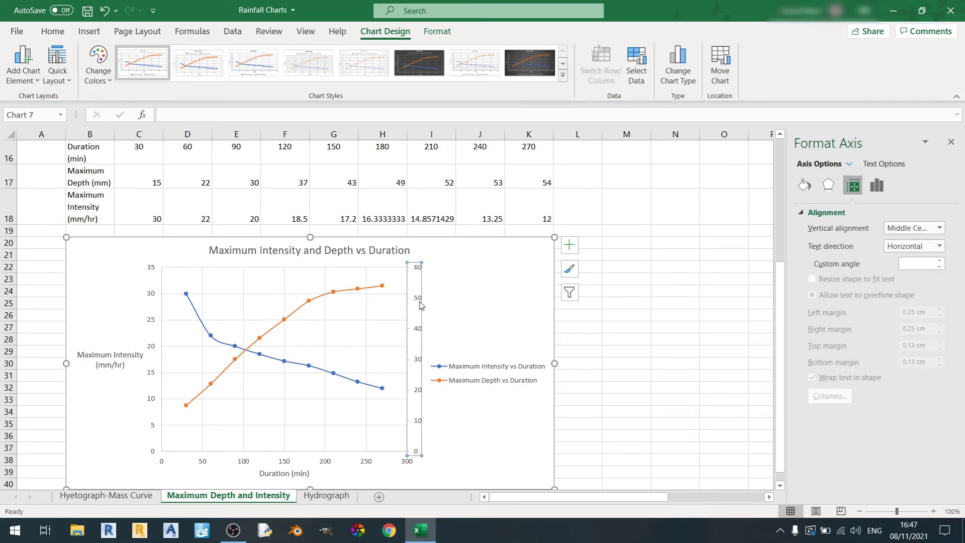
Step: Add a Secondary Vertical axis title via Add Chart Element > Axis Titles
click(27, 79)
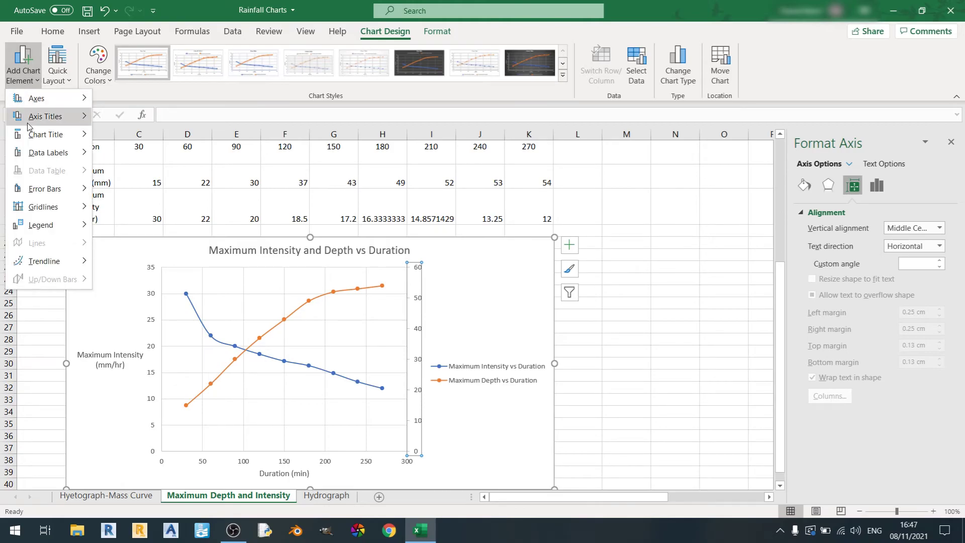
mouse_move(29, 127)
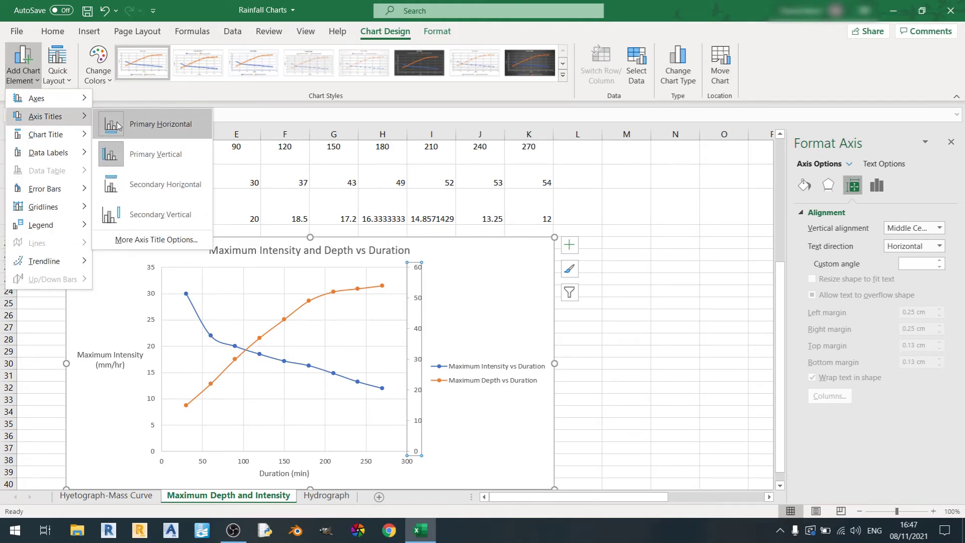
click(140, 217)
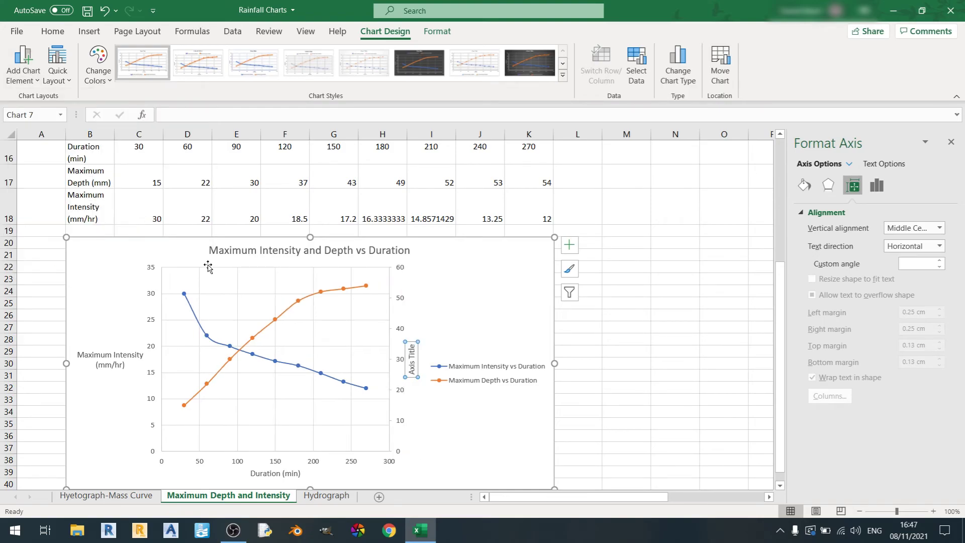
Step: Rename the secondary axis title 'Maximum Depth (mm)' and set its text direction to Horizontal
triple_click(415, 363)
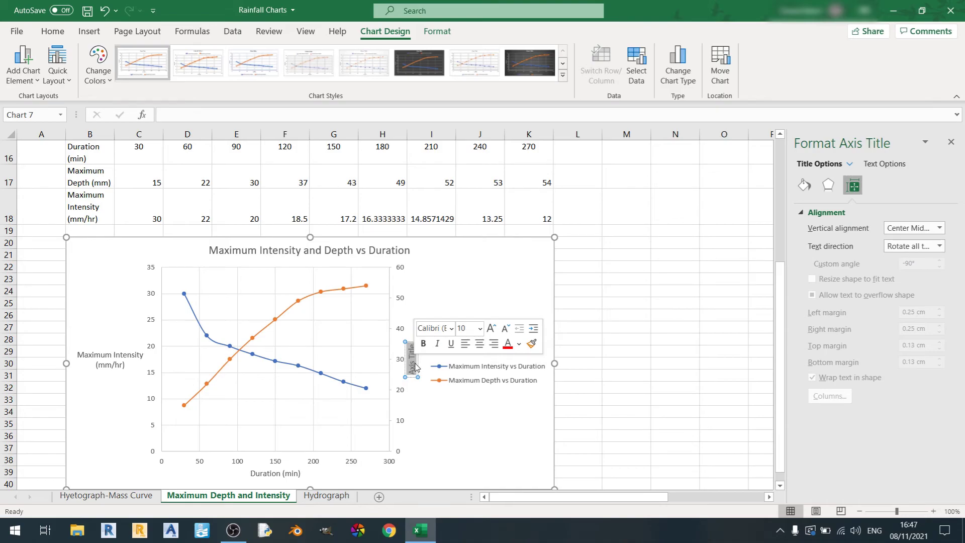
text(Maxi)
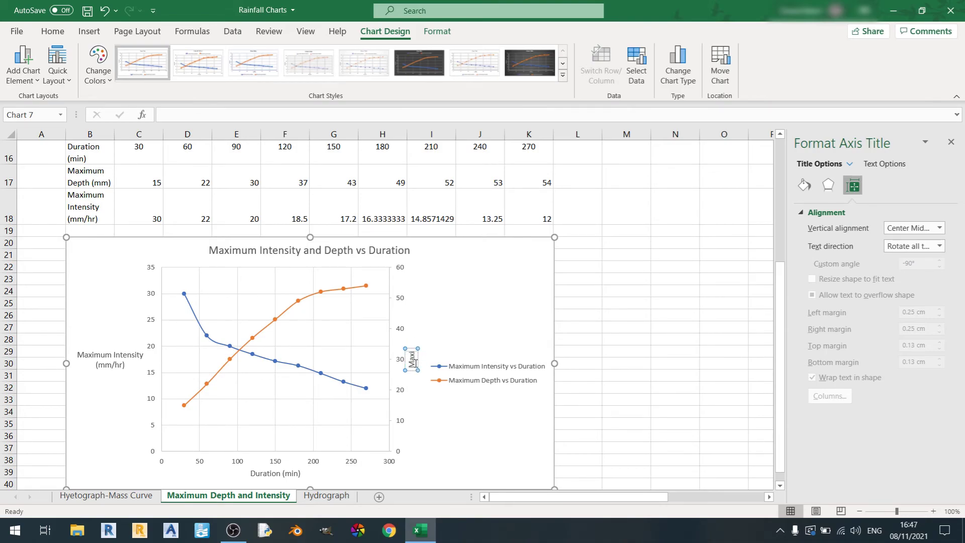
text(mum Dept)
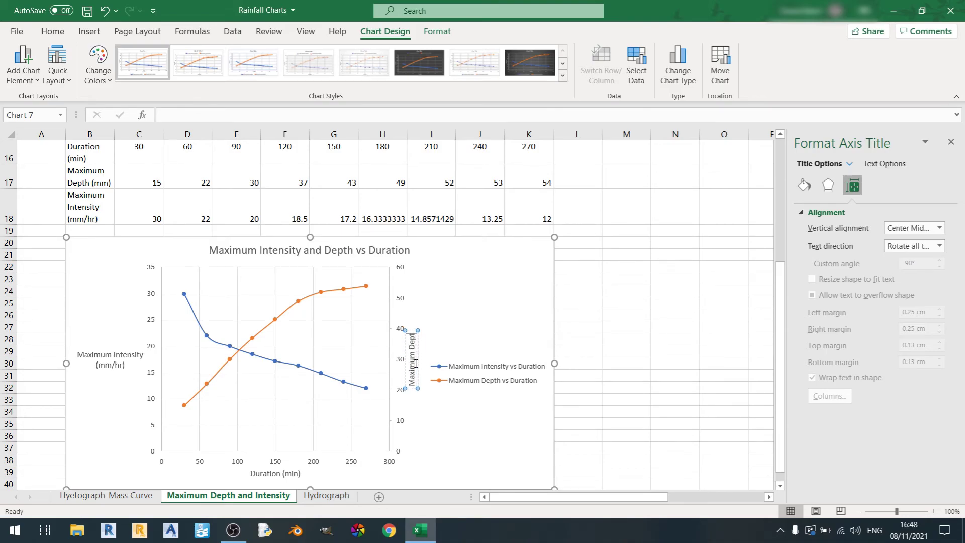
text(h (mm))
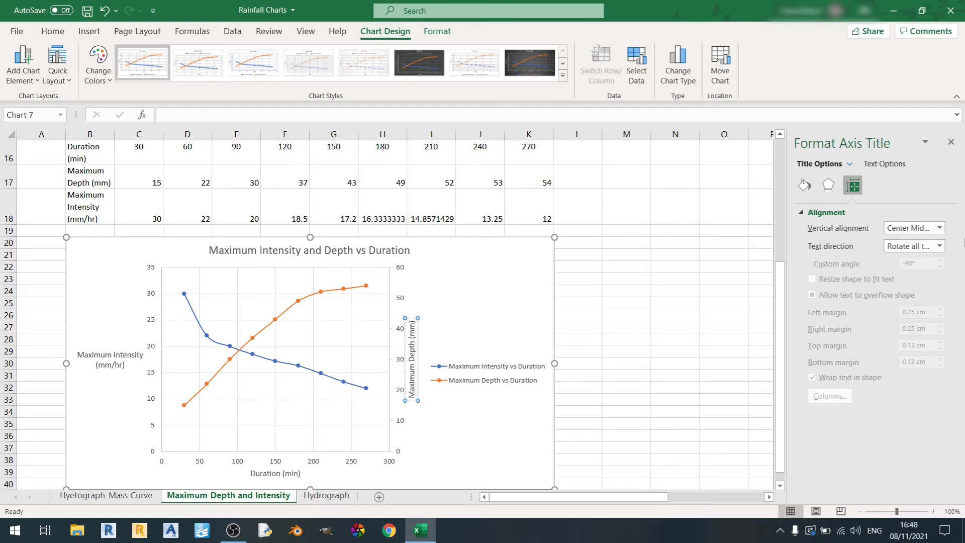
click(939, 246)
click(865, 274)
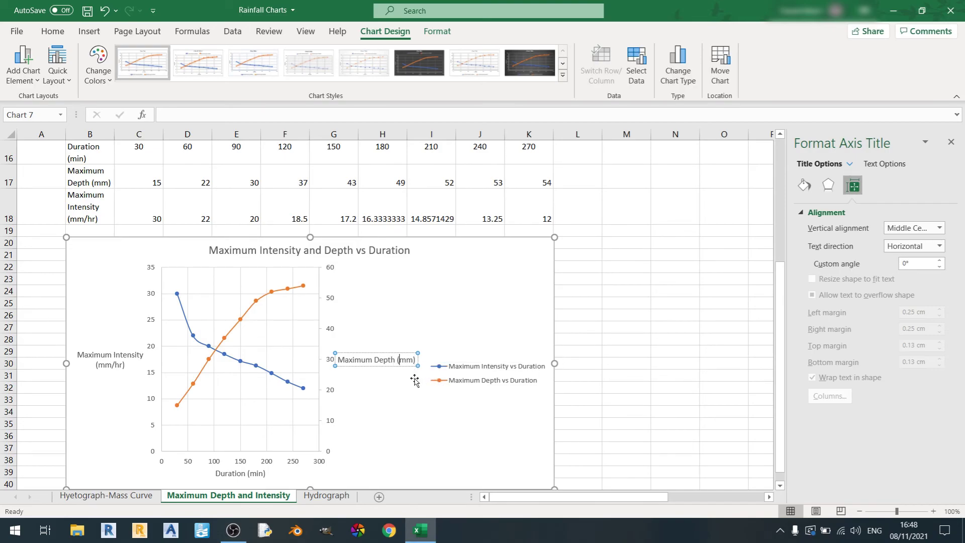
Step: Deselect the chart by selecting cell M29, closing the Format pane to show the finished dual-axis chart
click(611, 350)
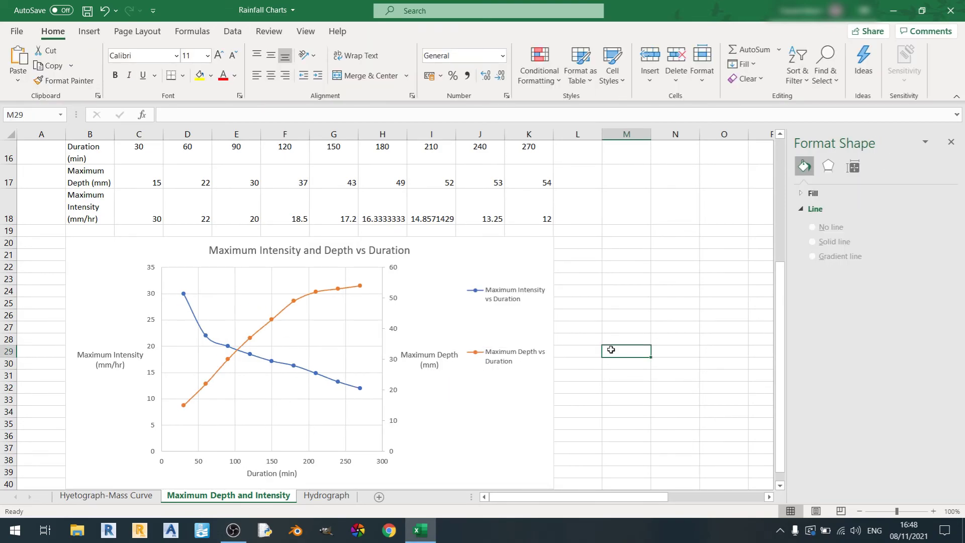